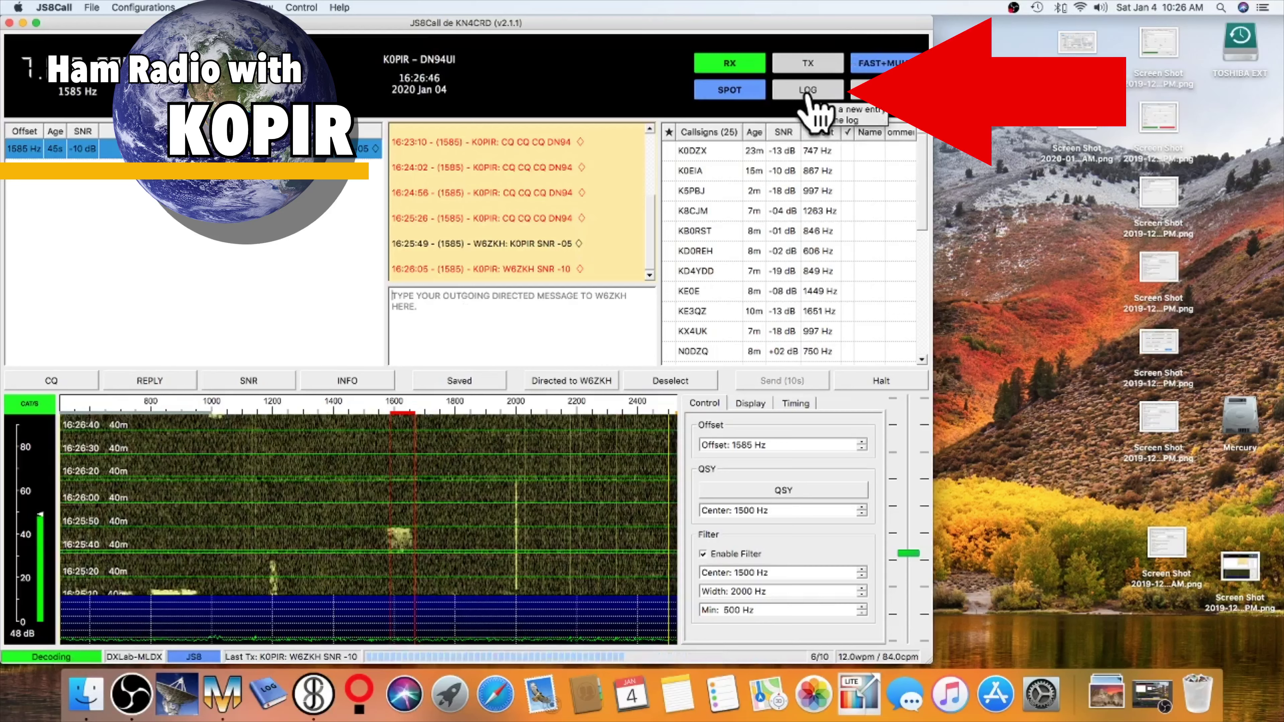
- Start a log entry for the current contact with signal report sent -10 and signal report received -05
left_click(808, 91)
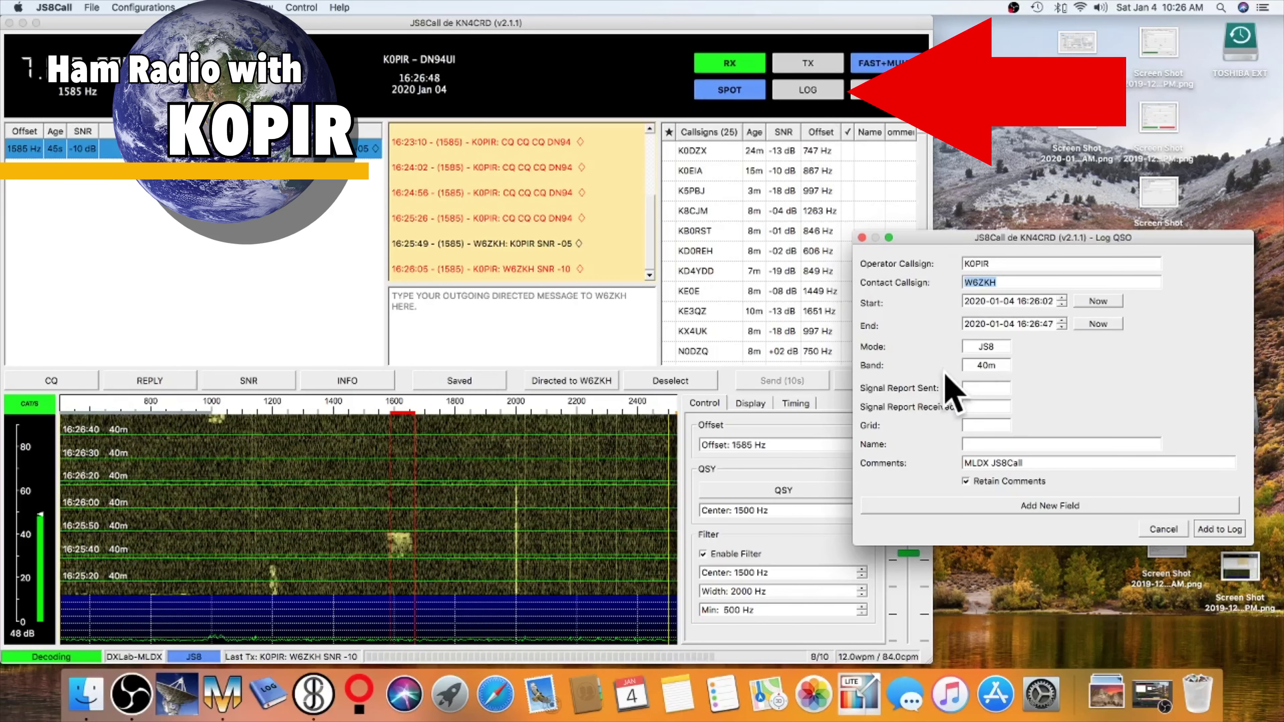
left_click(975, 388)
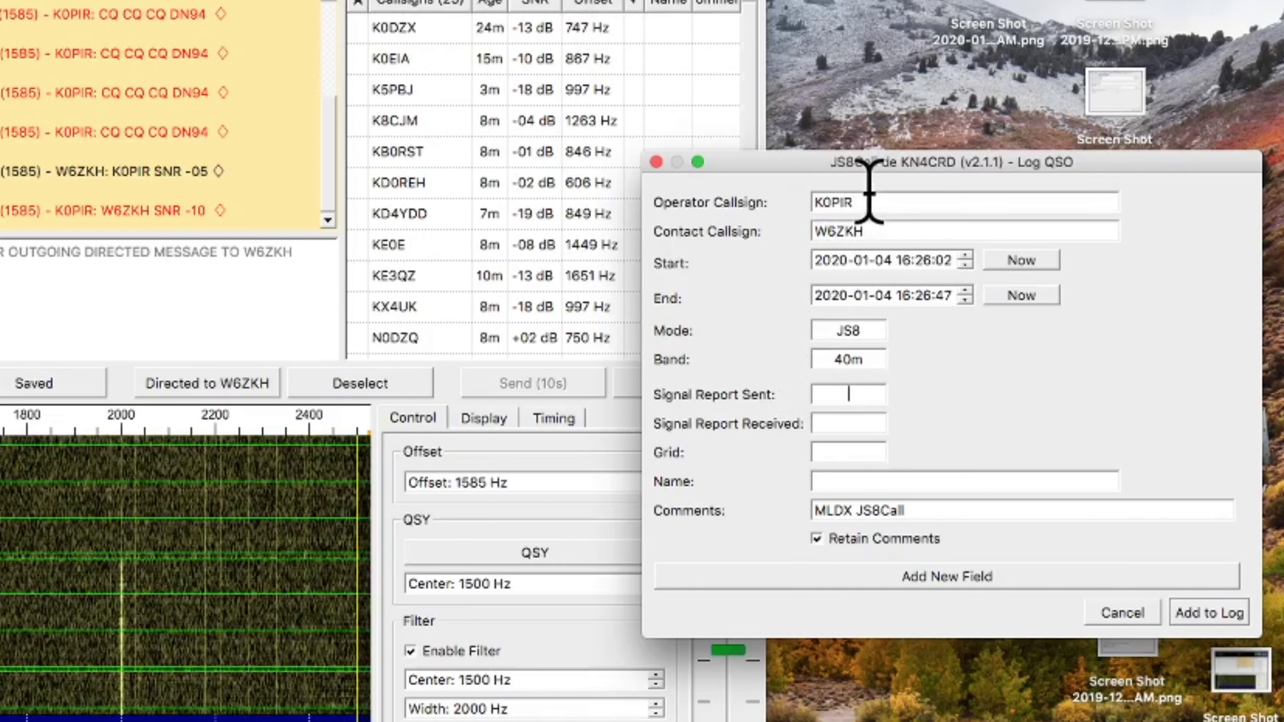
type("-1")
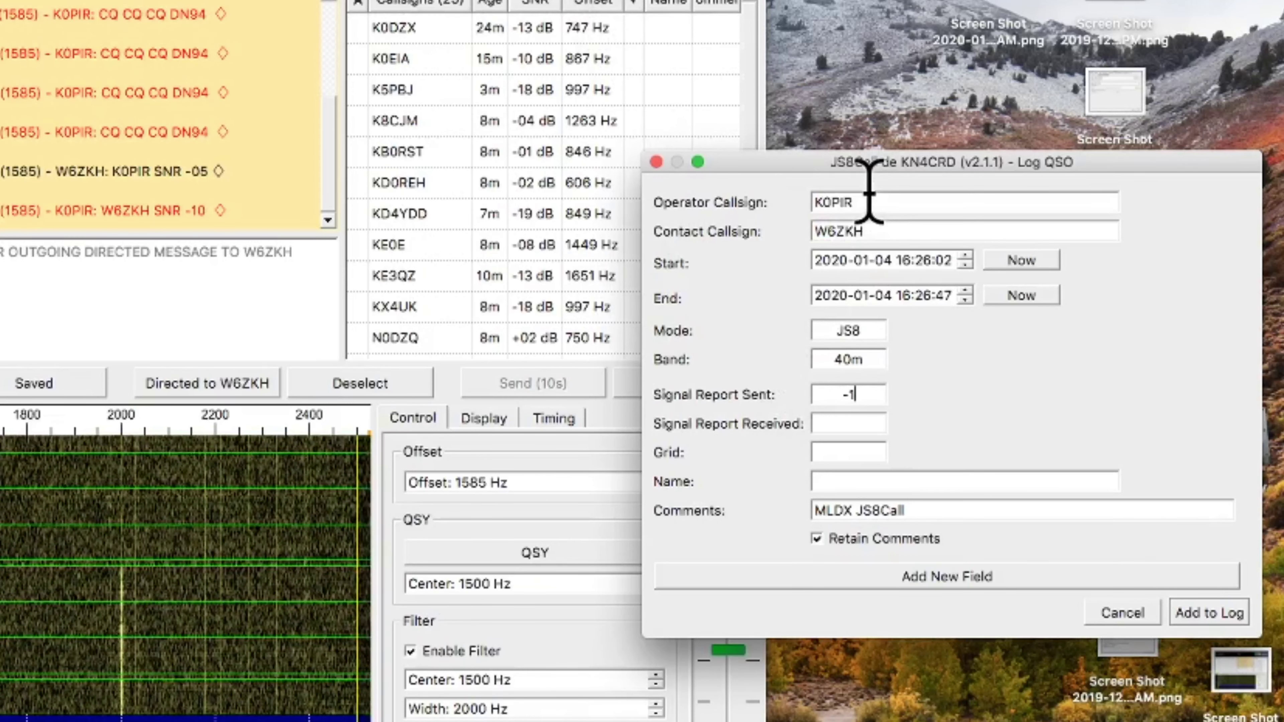
type("0")
left_click(840, 260)
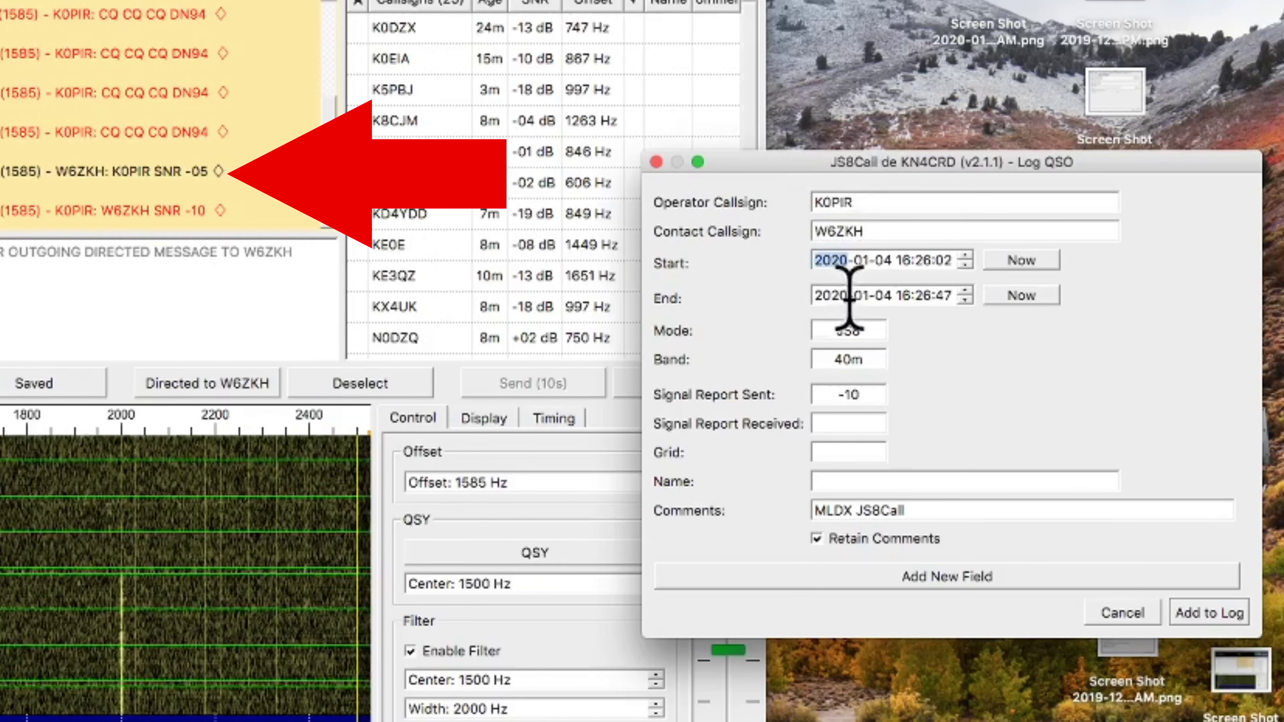
left_click(846, 423)
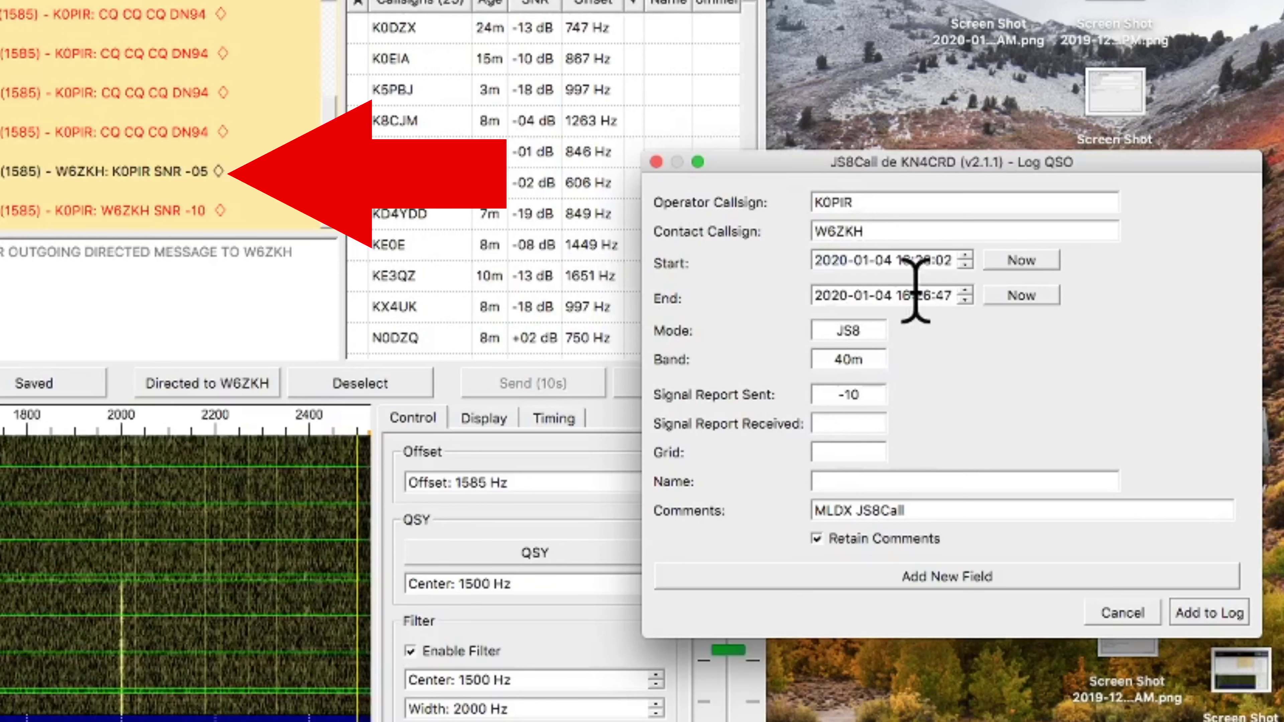
type("-05")
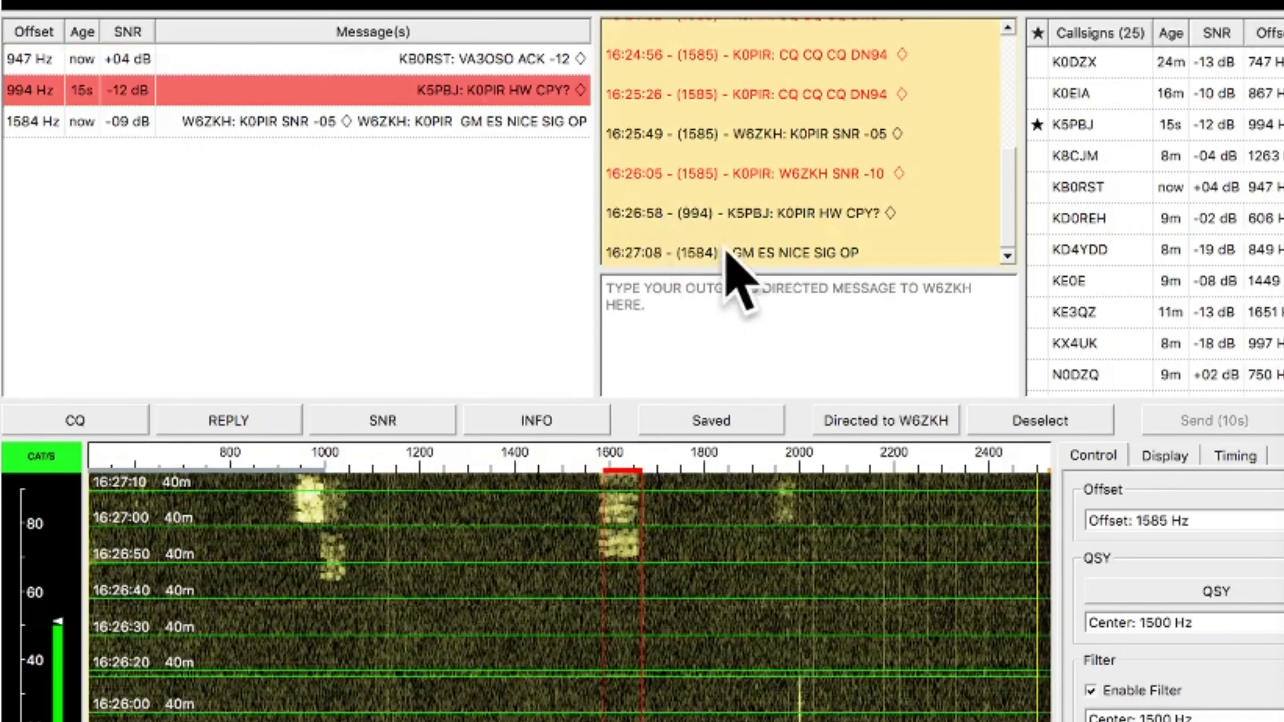
- Send the station INFO message to the contact, adding "FB", the contact's first name and "NICE TO CU"
key("ctrl+l")
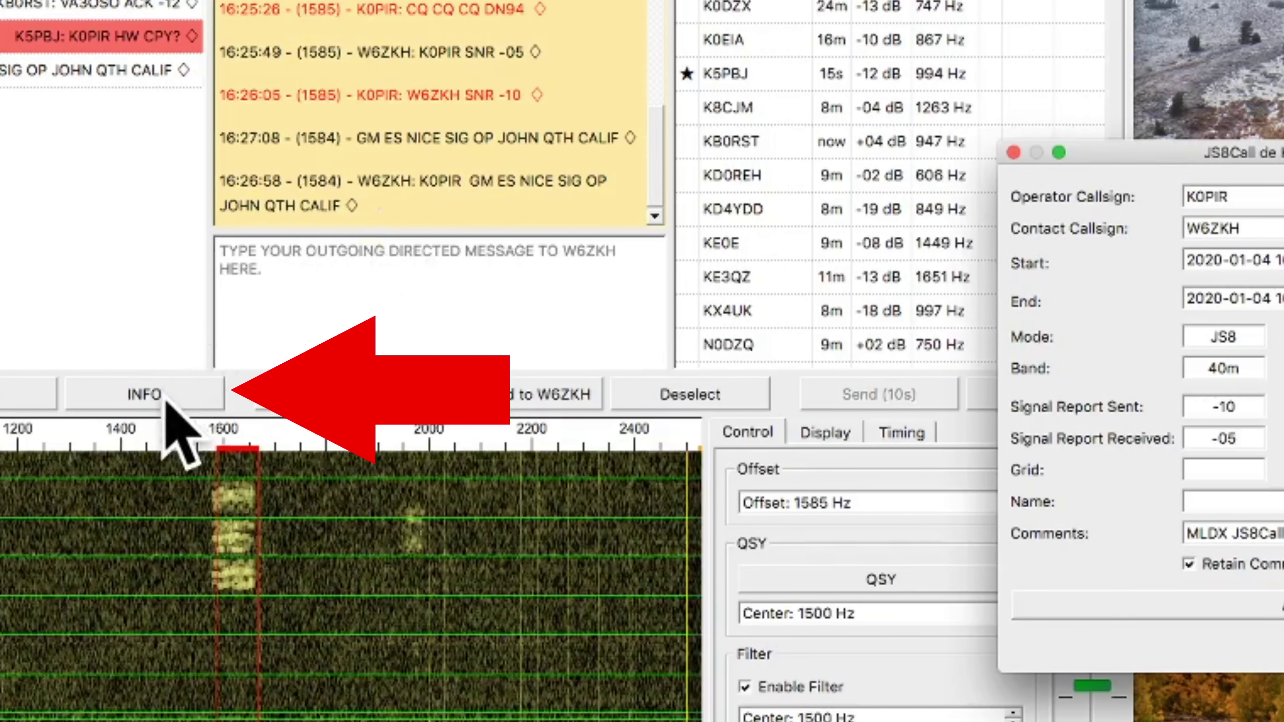
left_click(359, 384)
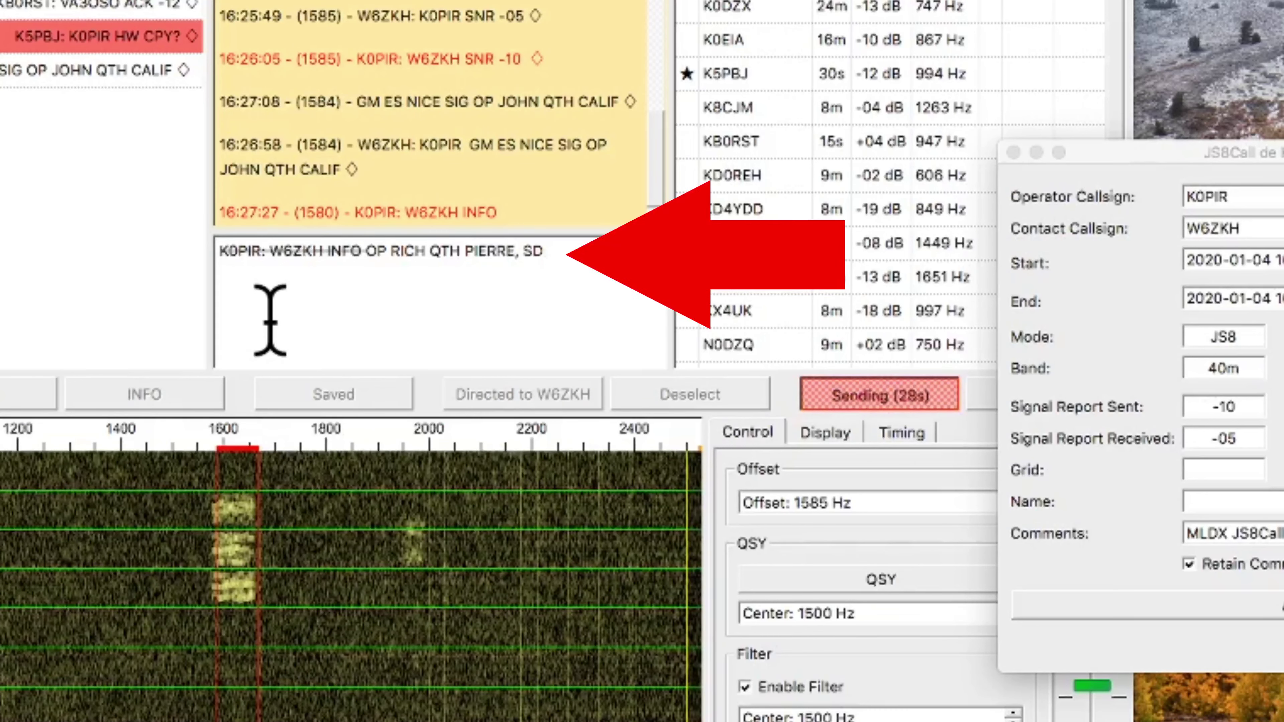
type("FB")
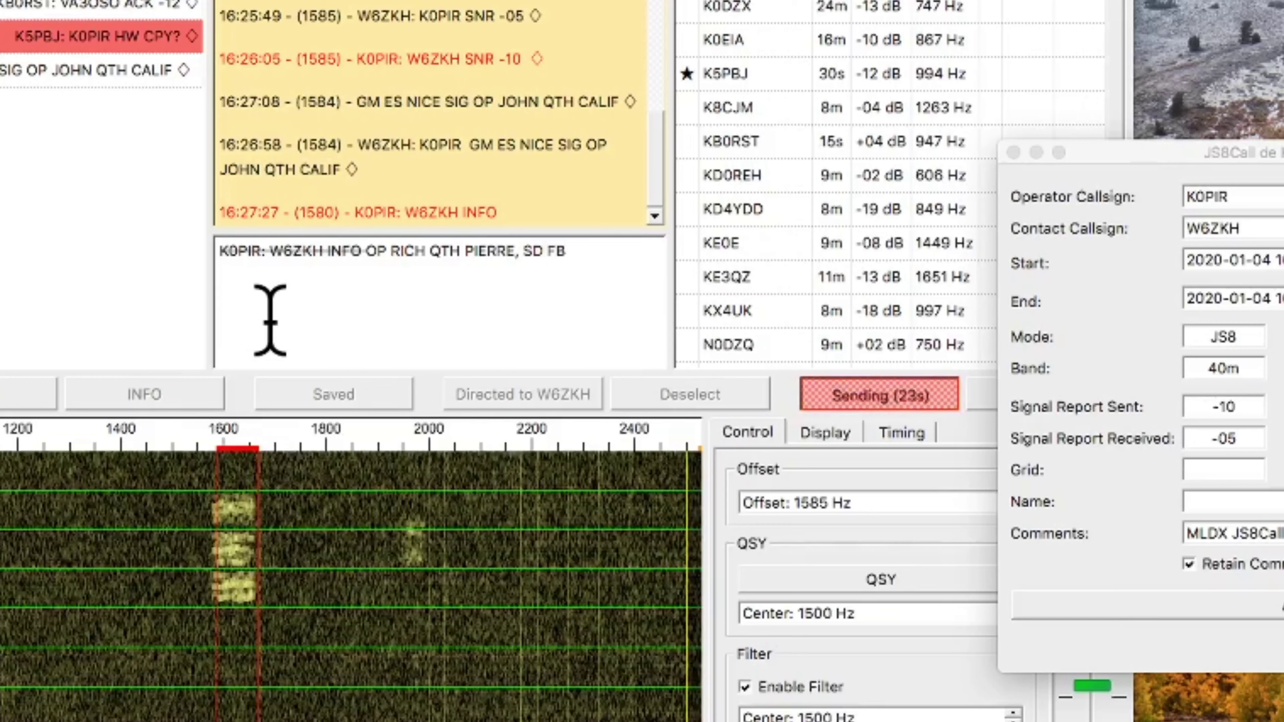
type(" JOHN")
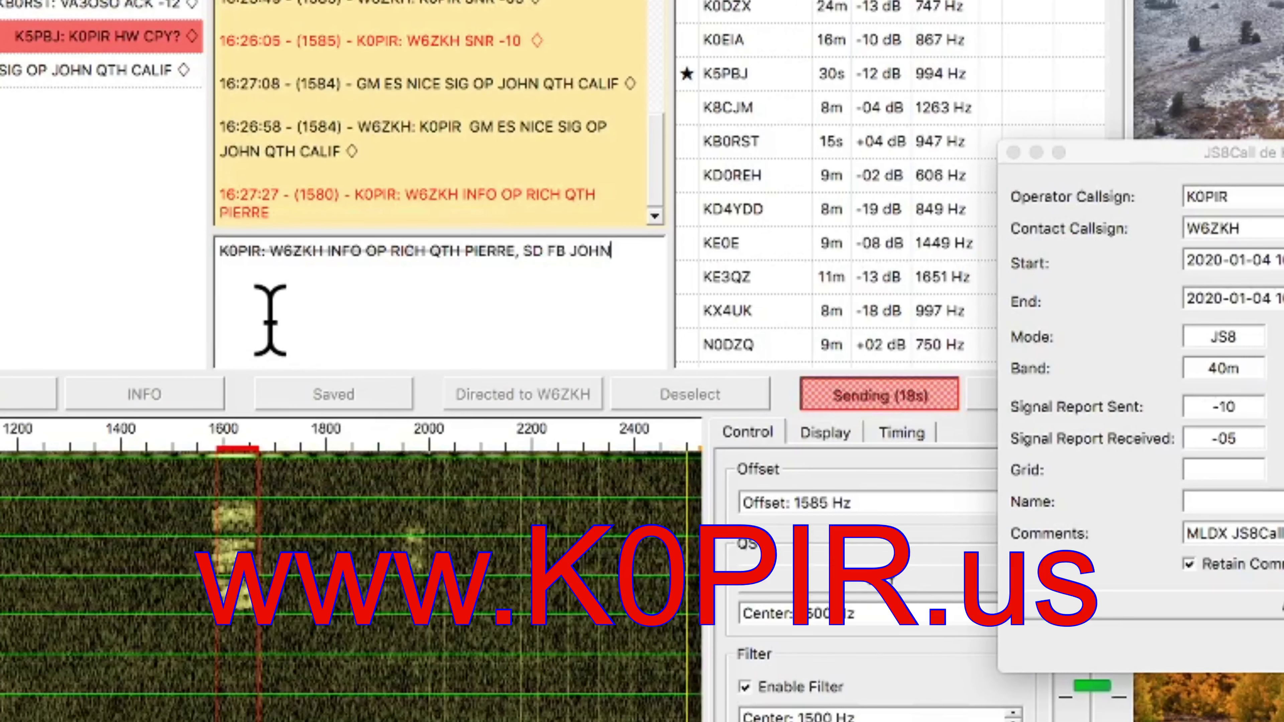
type("NICE TO")
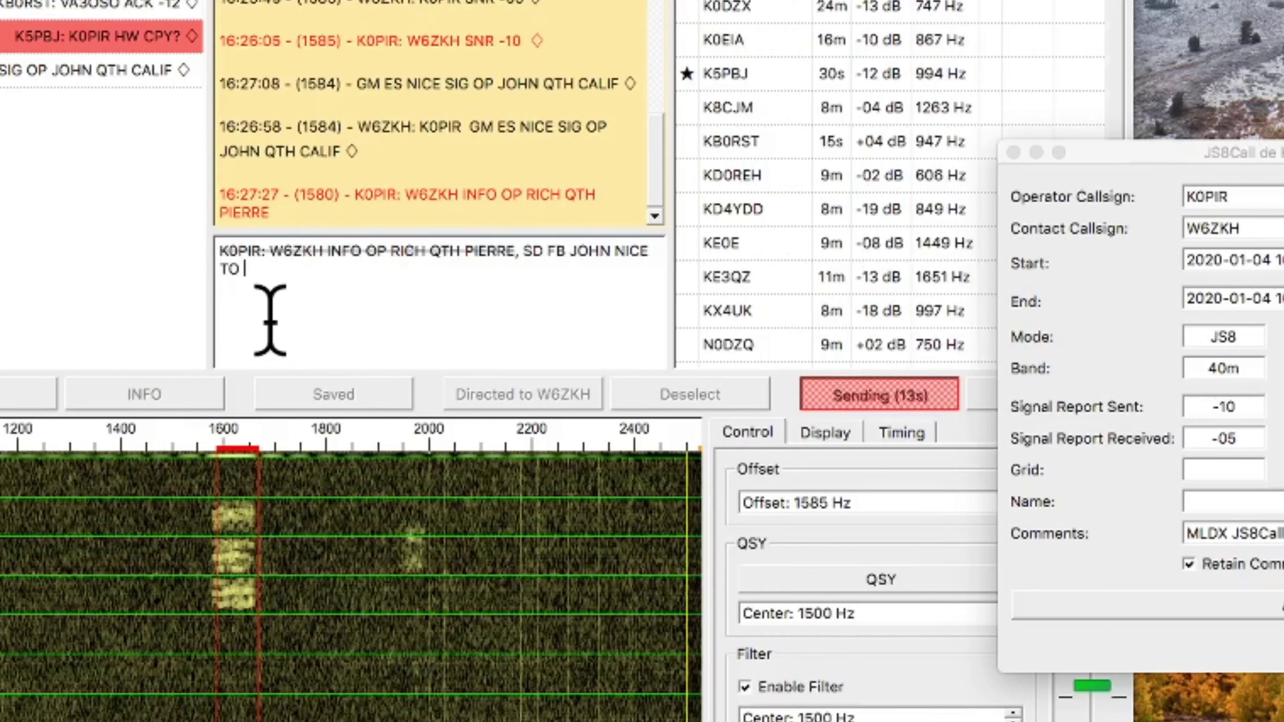
type(" CU")
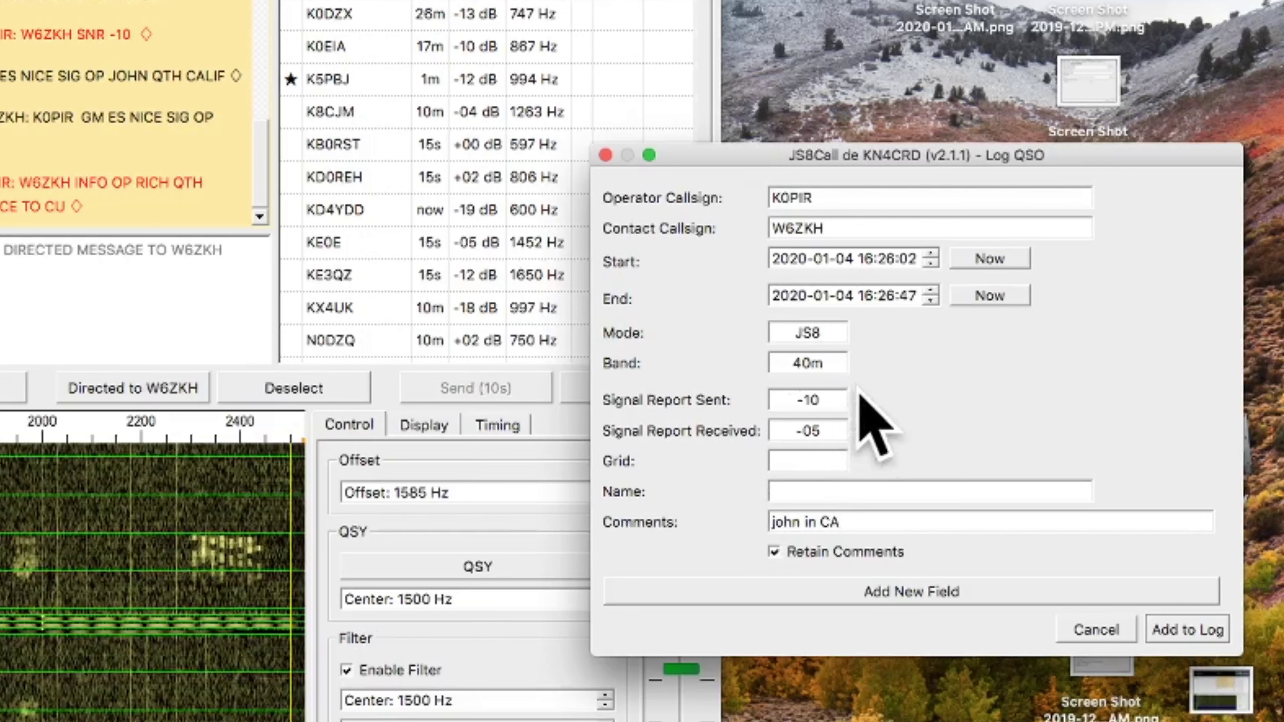
- Capitalize the contact's first name in the log comments and enter that name in the Name field
key("BackSpace")
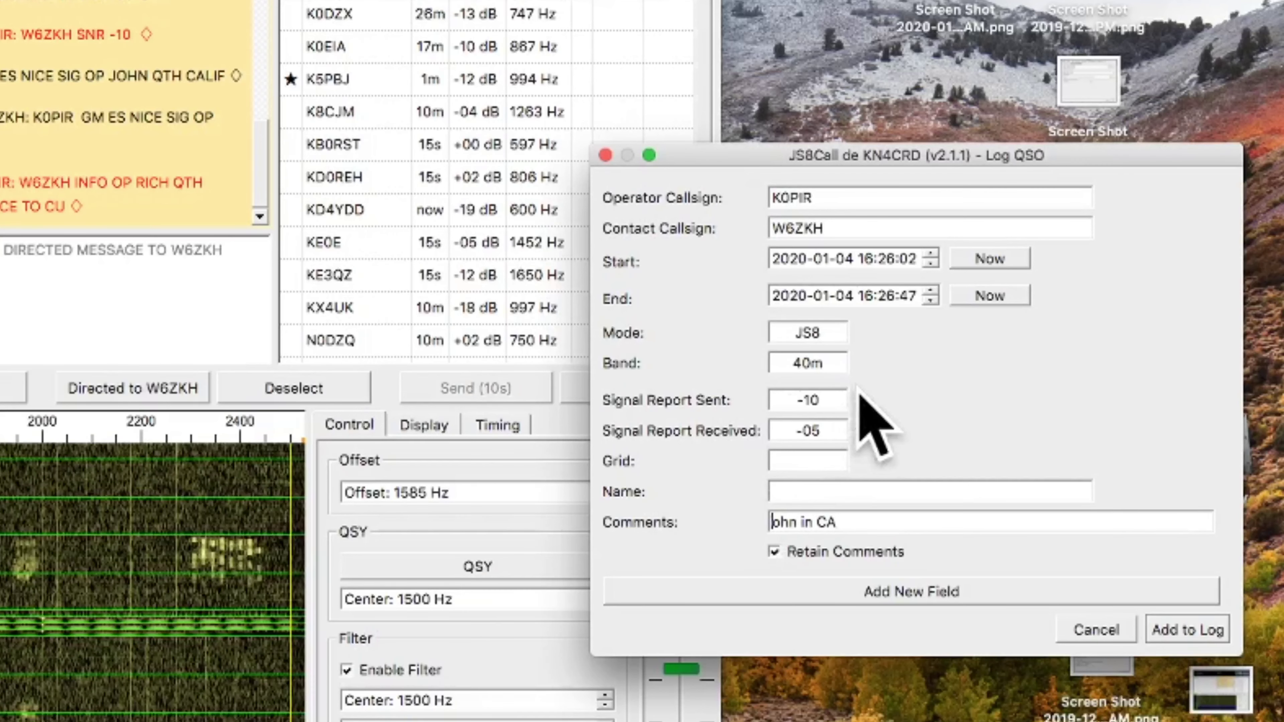
type("J")
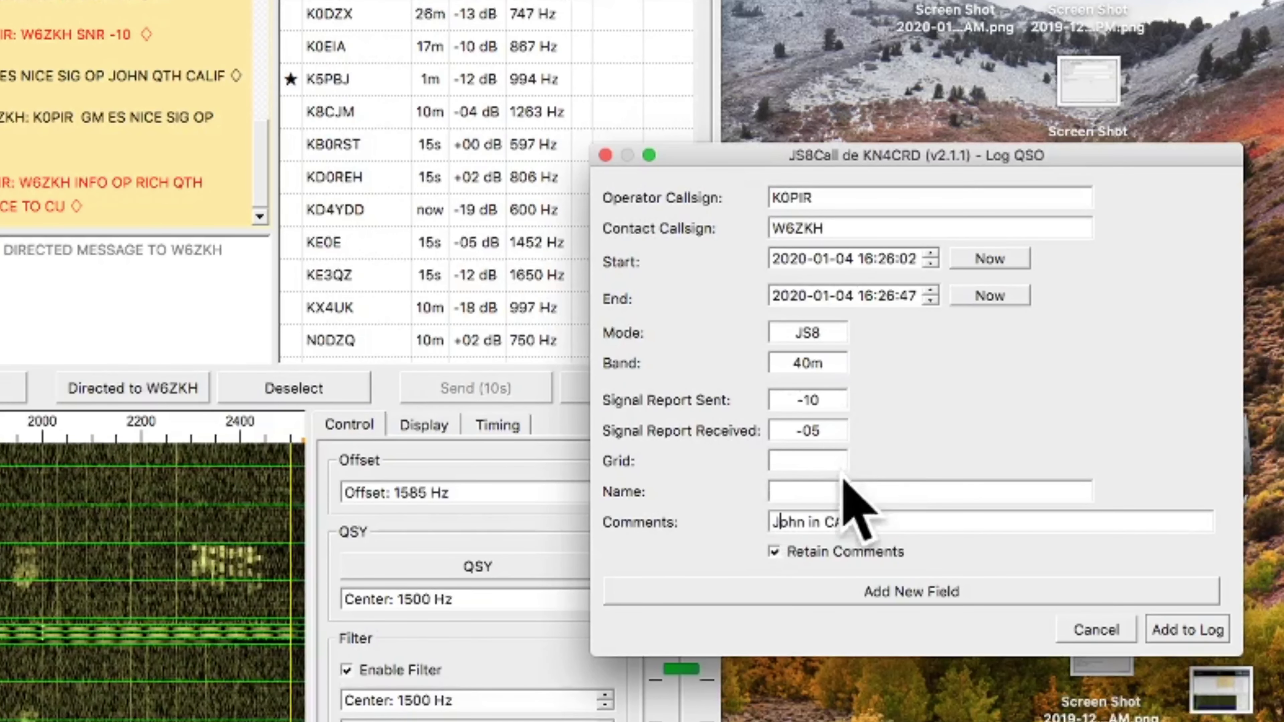
left_click(840, 489)
type("John")
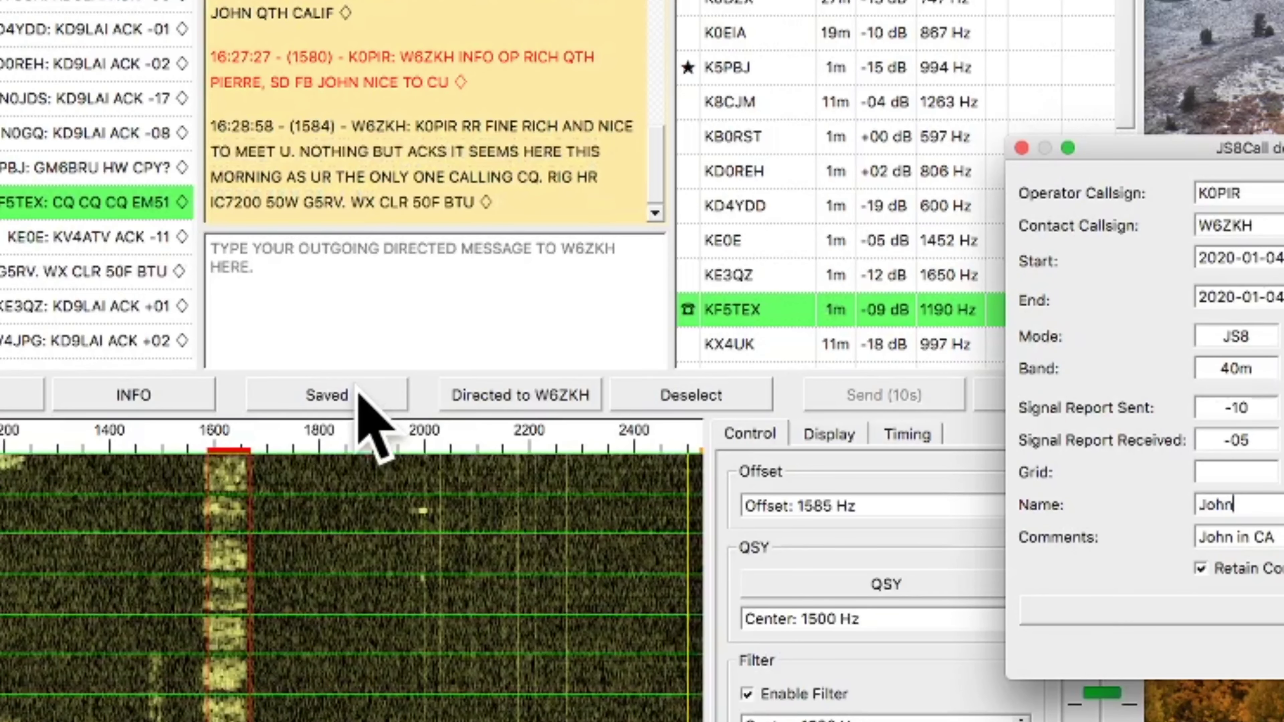
- Send the saved ICOM 7610 station-details message to the contact, appending "UR IC7200 IS DOING A FB JOB."
left_click(358, 392)
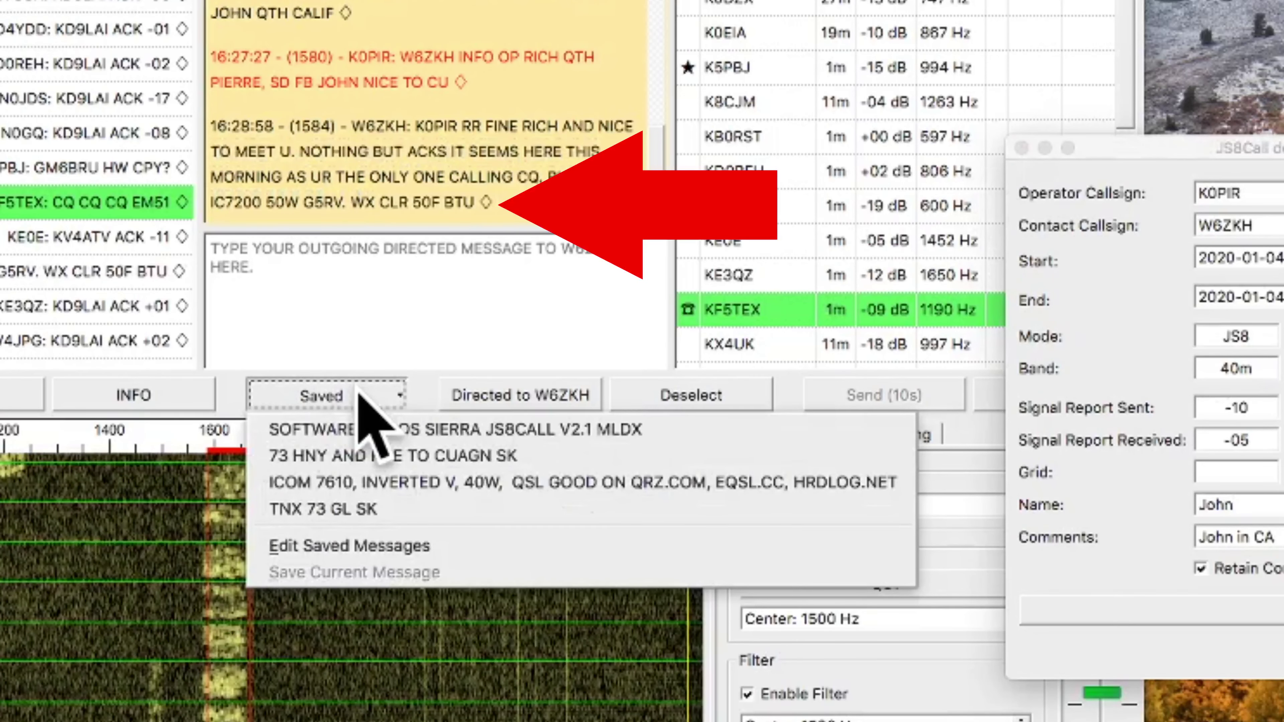
left_click(363, 477)
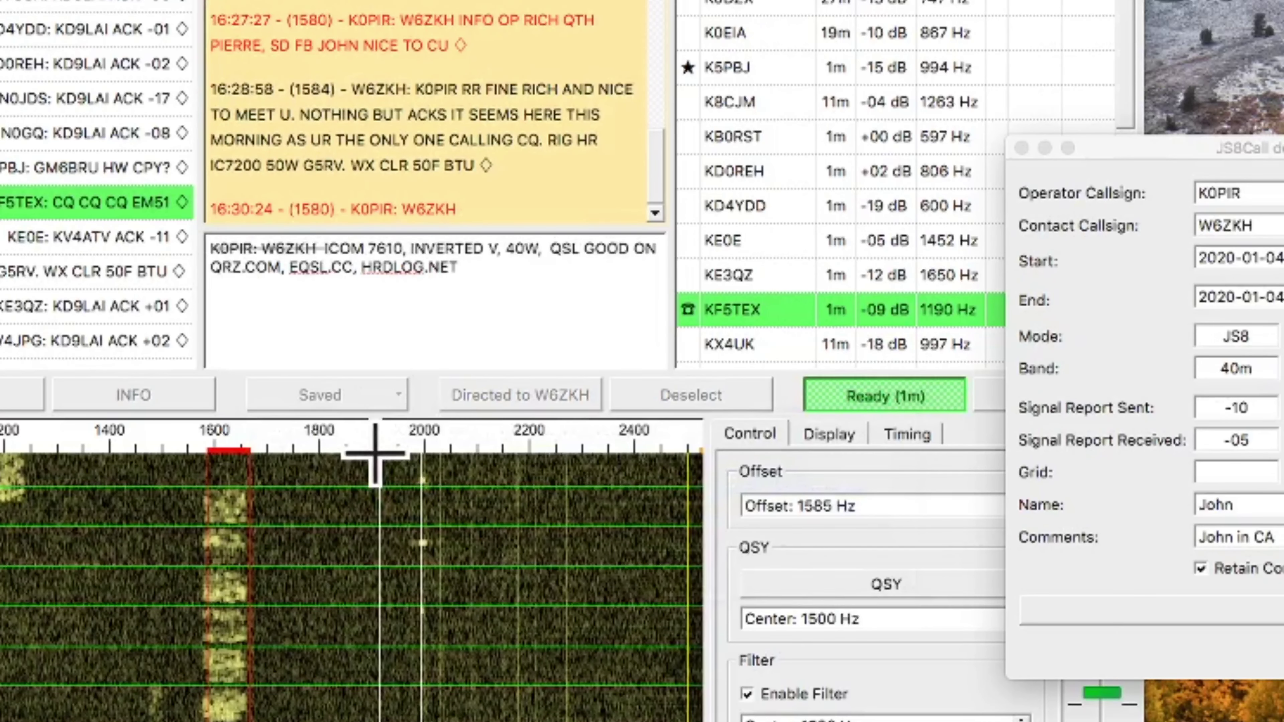
type("UR")
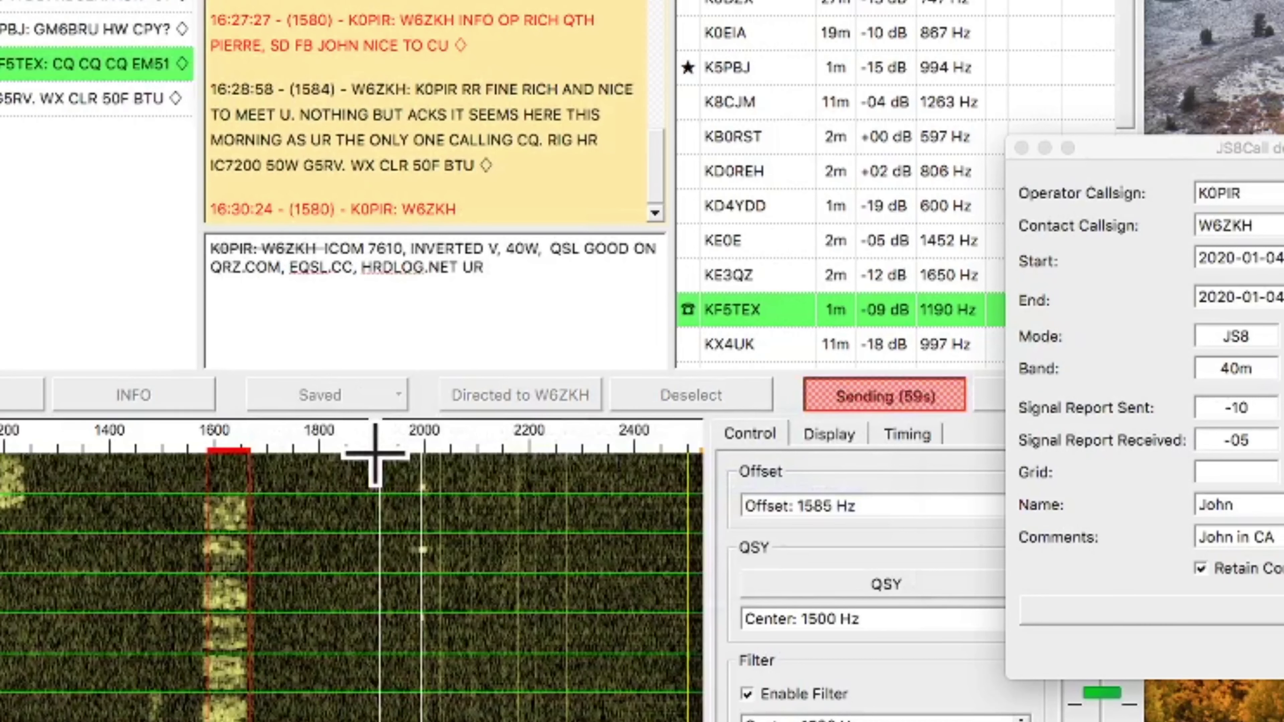
type(" IC")
type("7200 IS ")
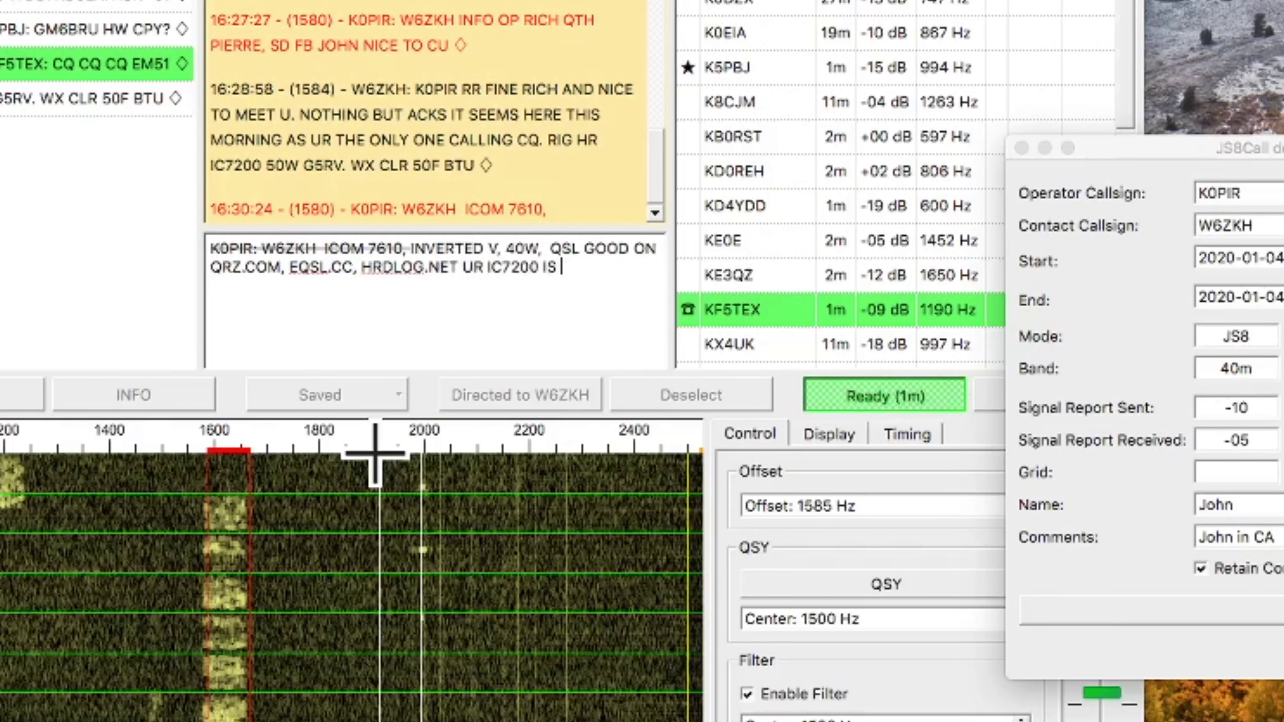
type("DOING A ")
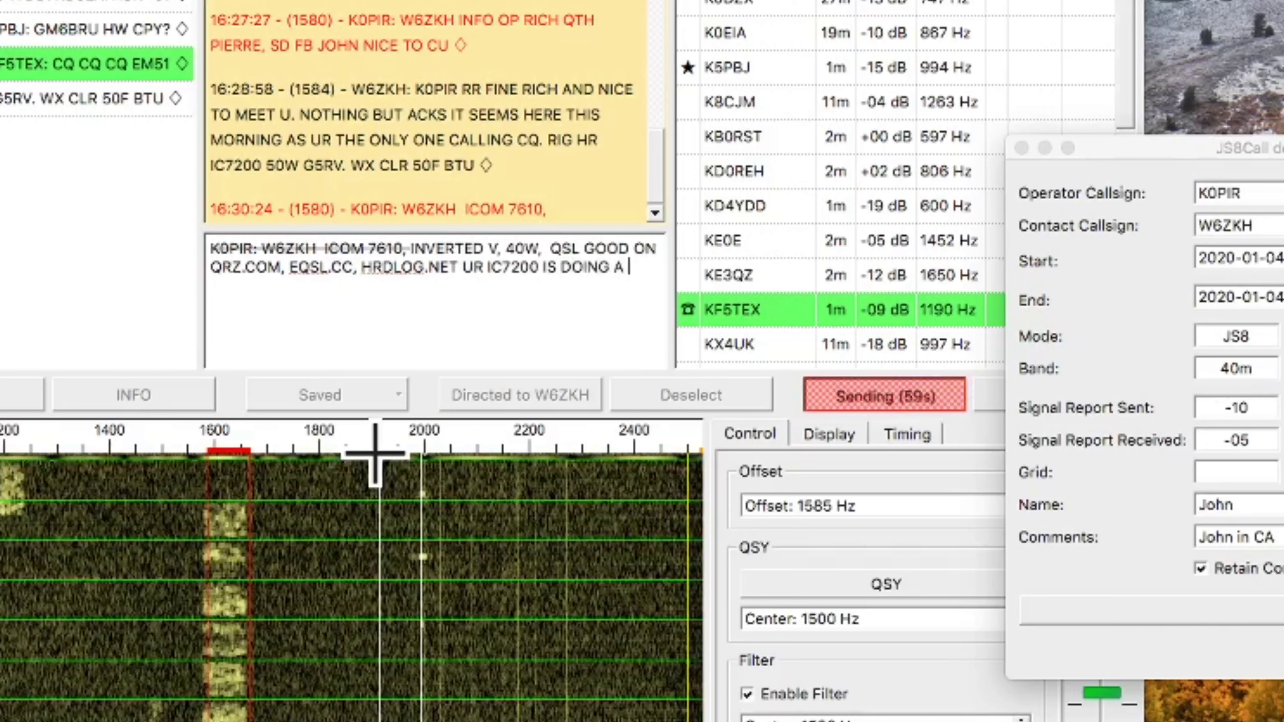
type("FB JOB")
type(".")
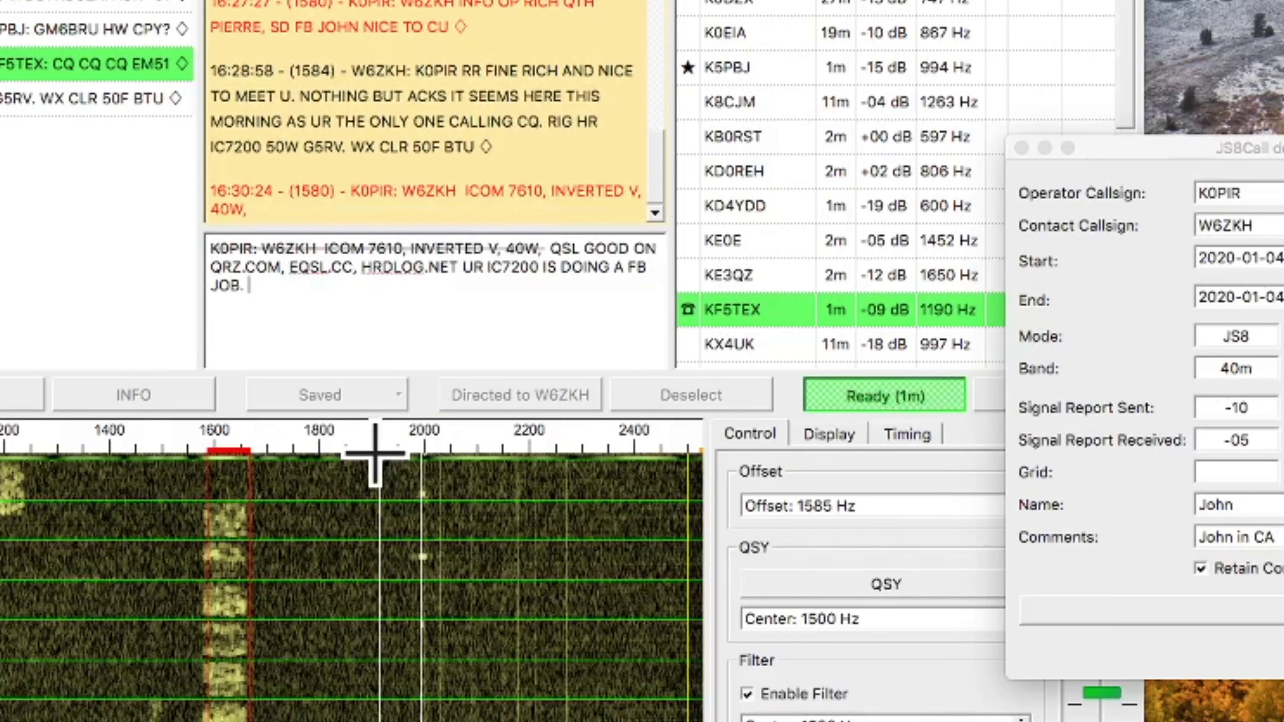
- Append "WX HERE IS SUNNY AND 24F" to the outgoing message, correcting the spelling of SUNNY
type(" WX HERE IS SUNNE")
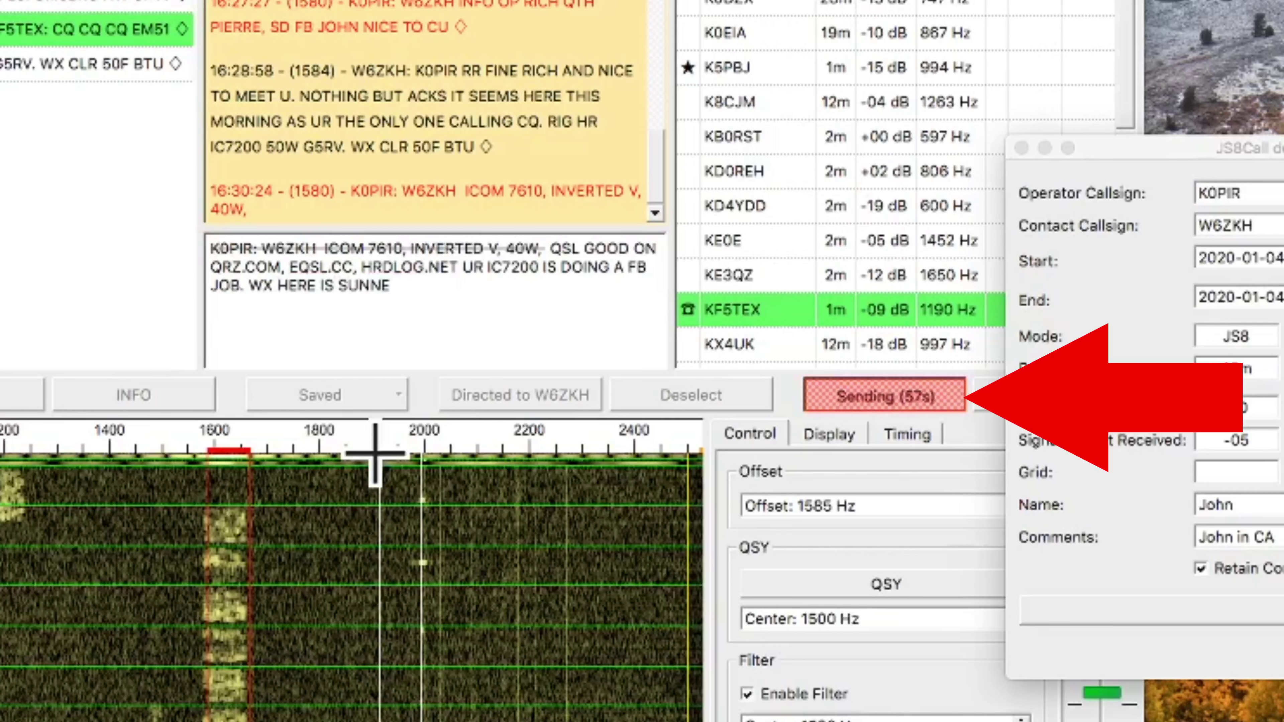
type("Y AND 24")
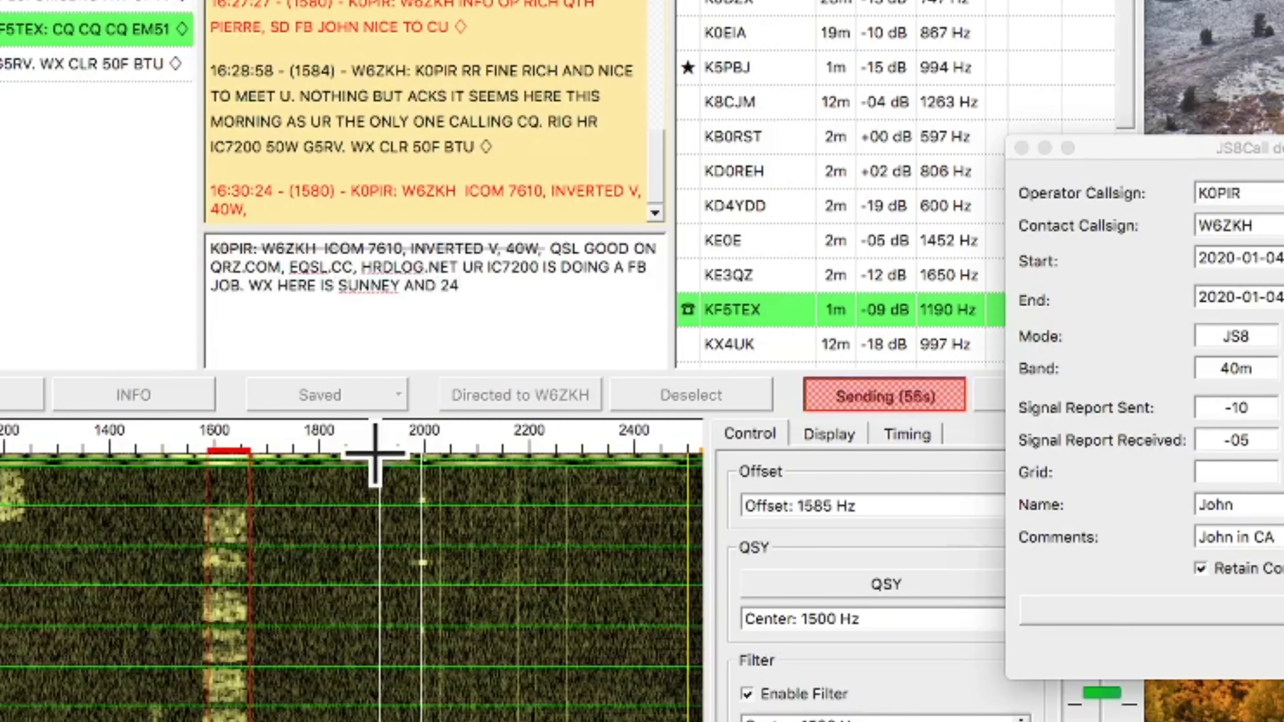
type("F")
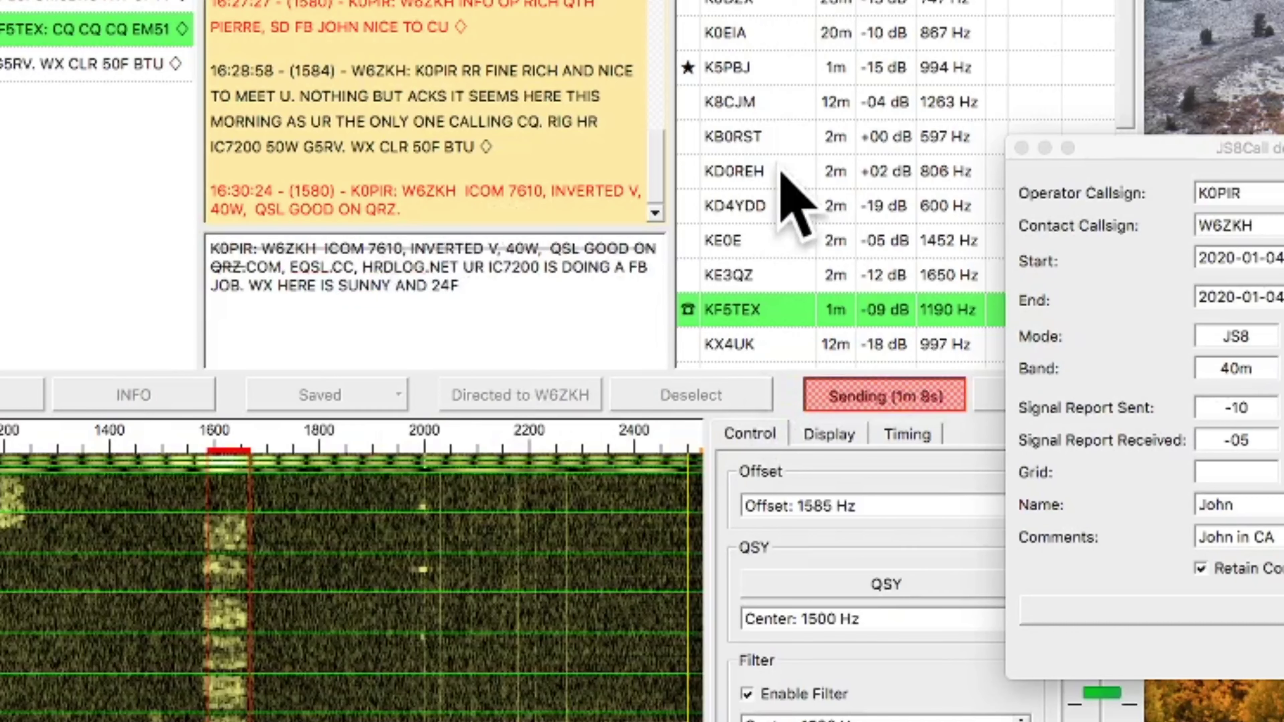
key("BackSpace")
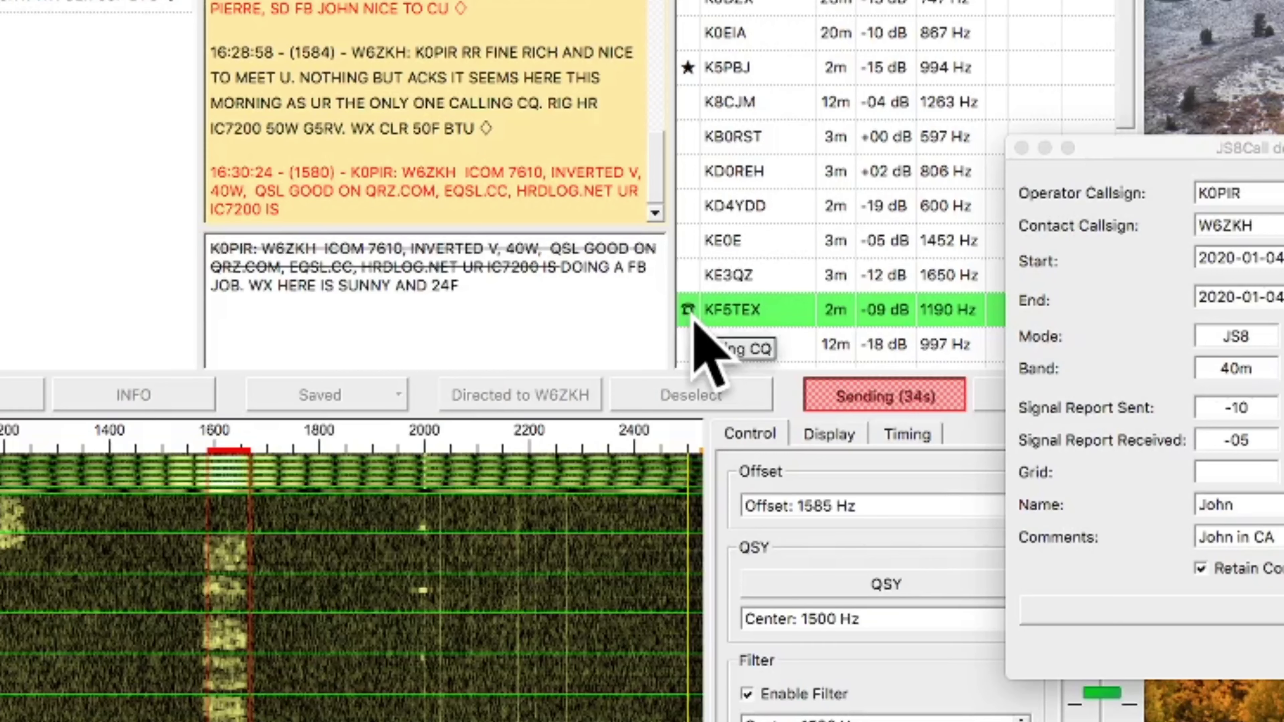
- Look through the list of heard callsigns for the contacted station and check the received message activity
mouse_move(742, 193)
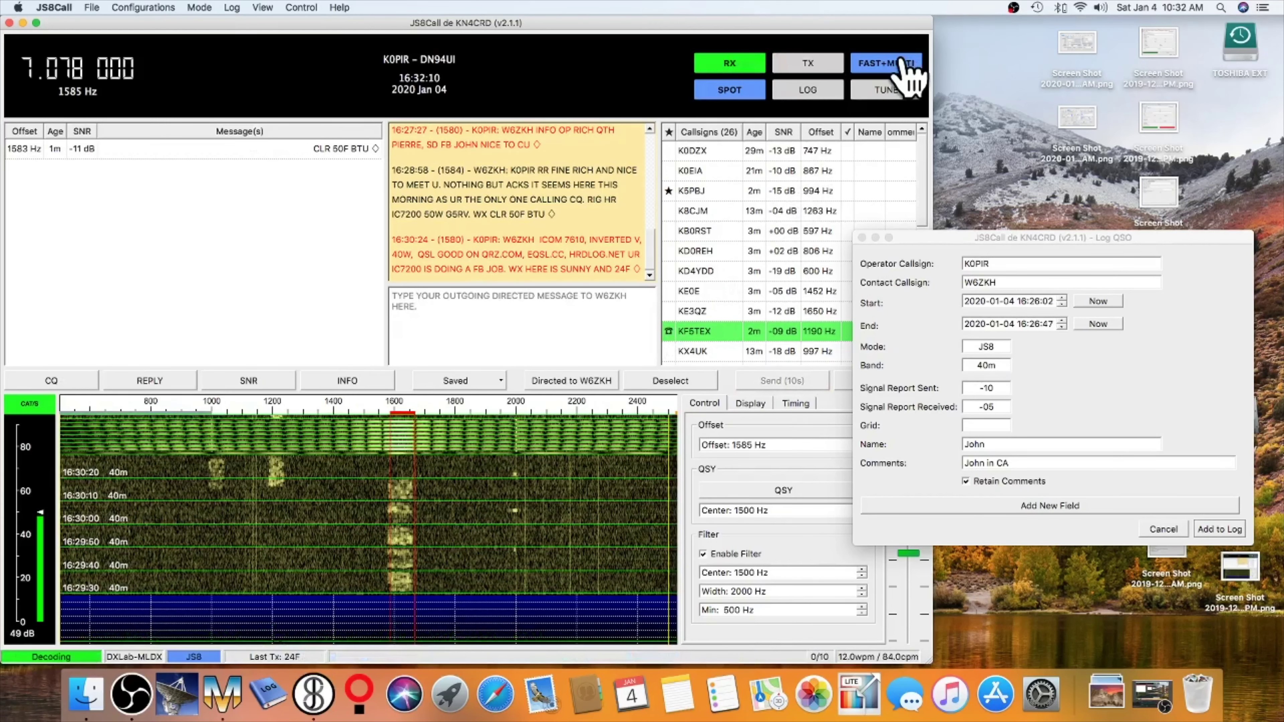
left_click(902, 68)
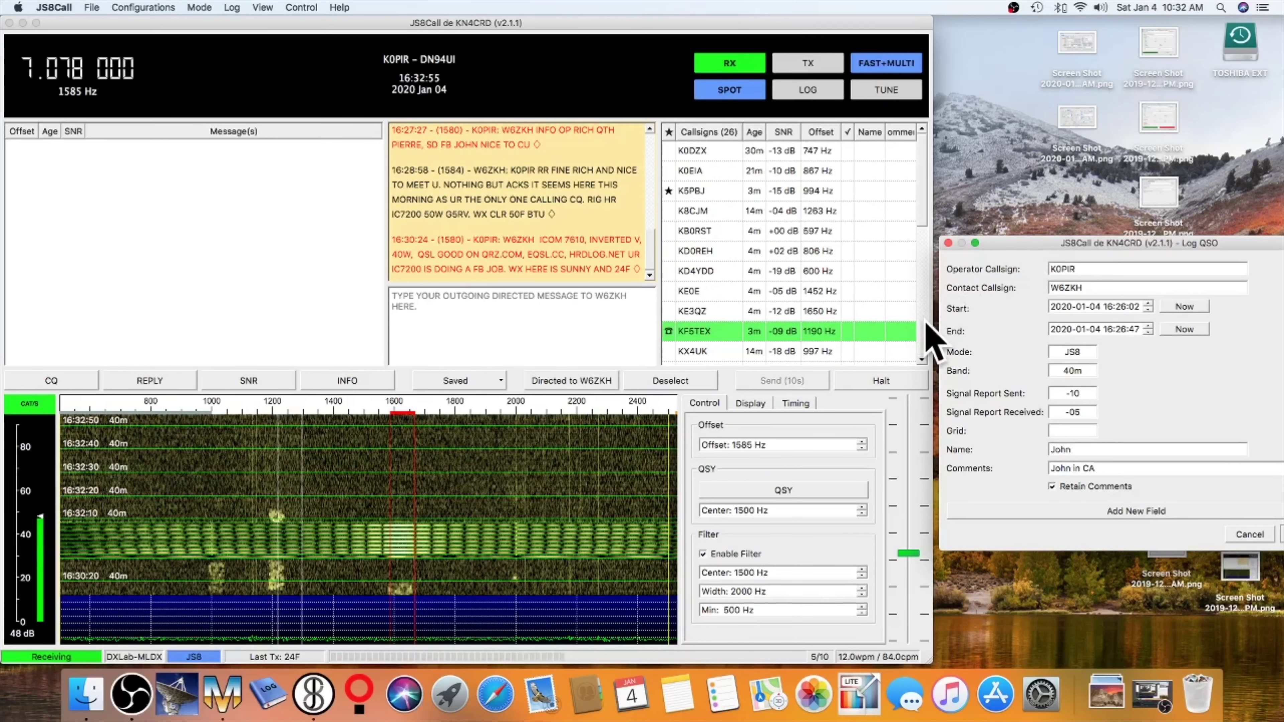
left_click(922, 360)
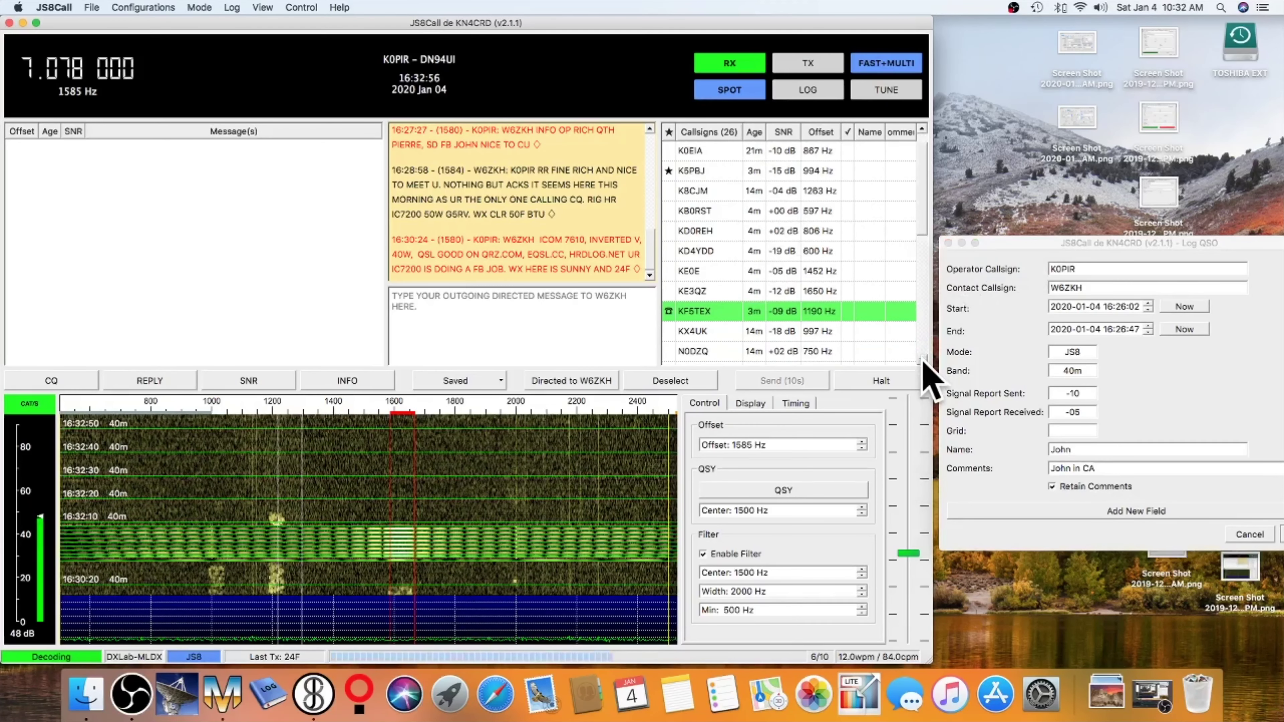
left_click(922, 360)
scroll(922, 360, "down", 8)
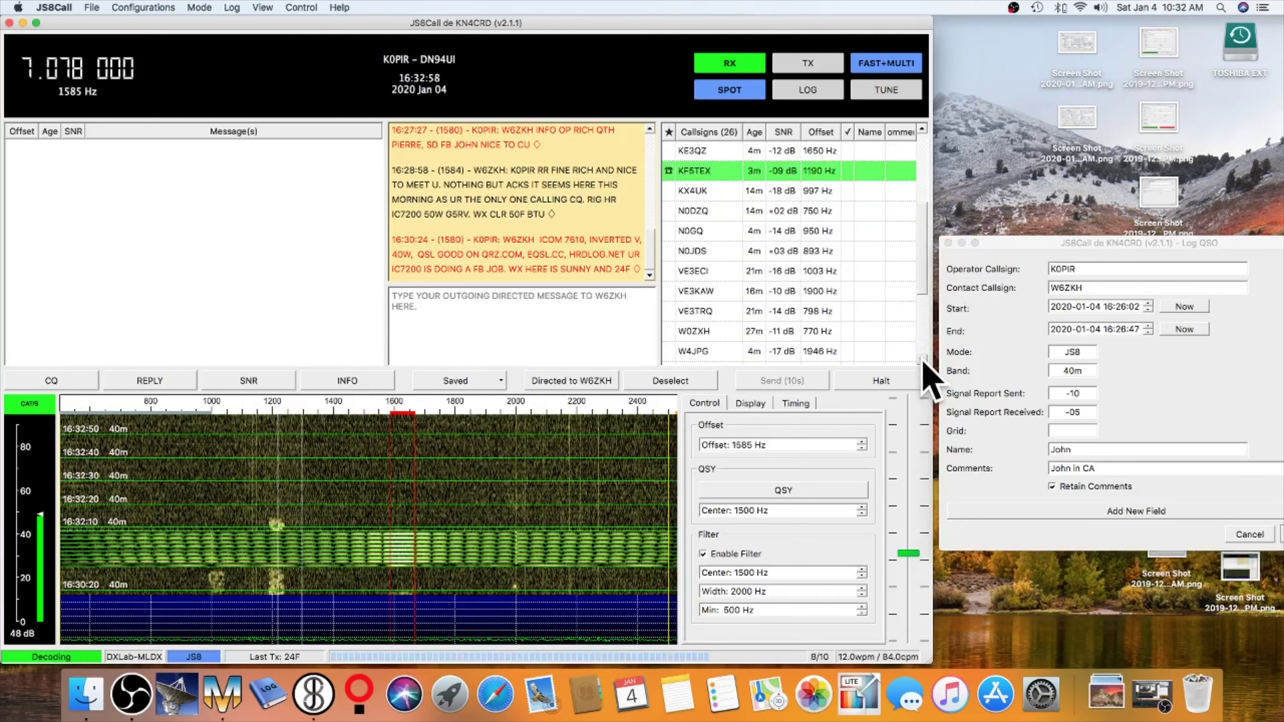
scroll(922, 360, "down", 1)
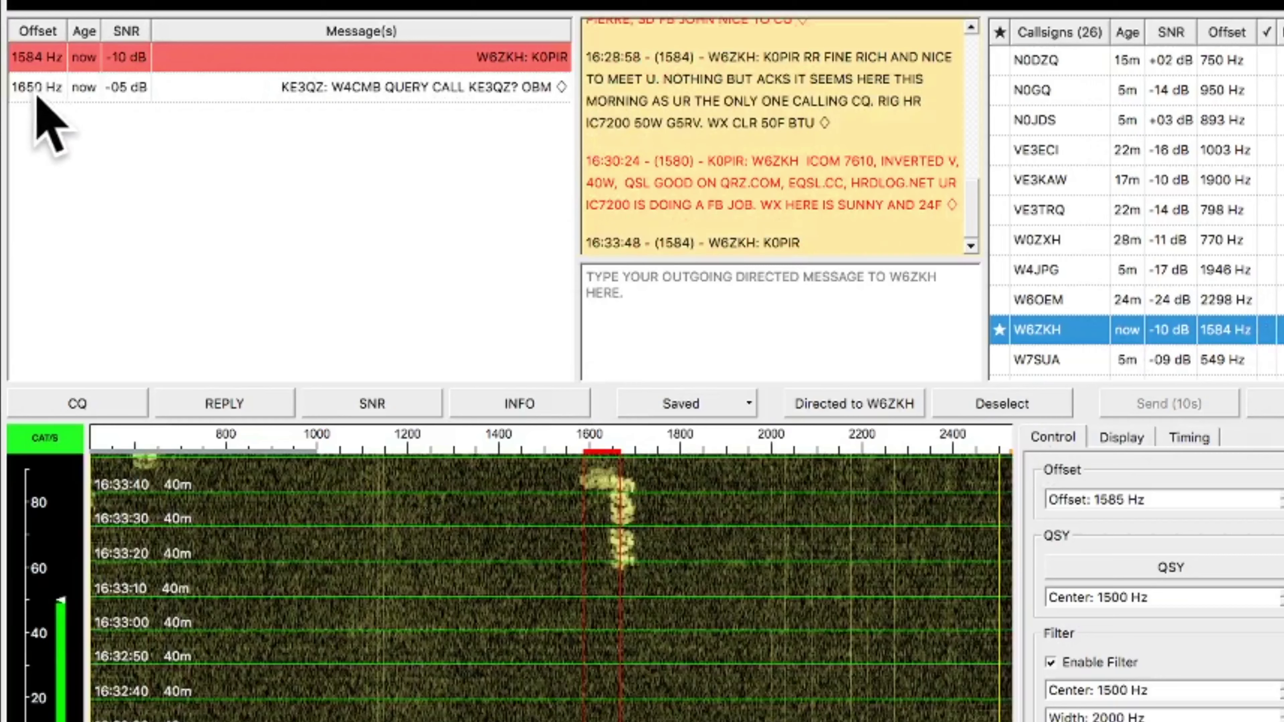
mouse_move(34, 95)
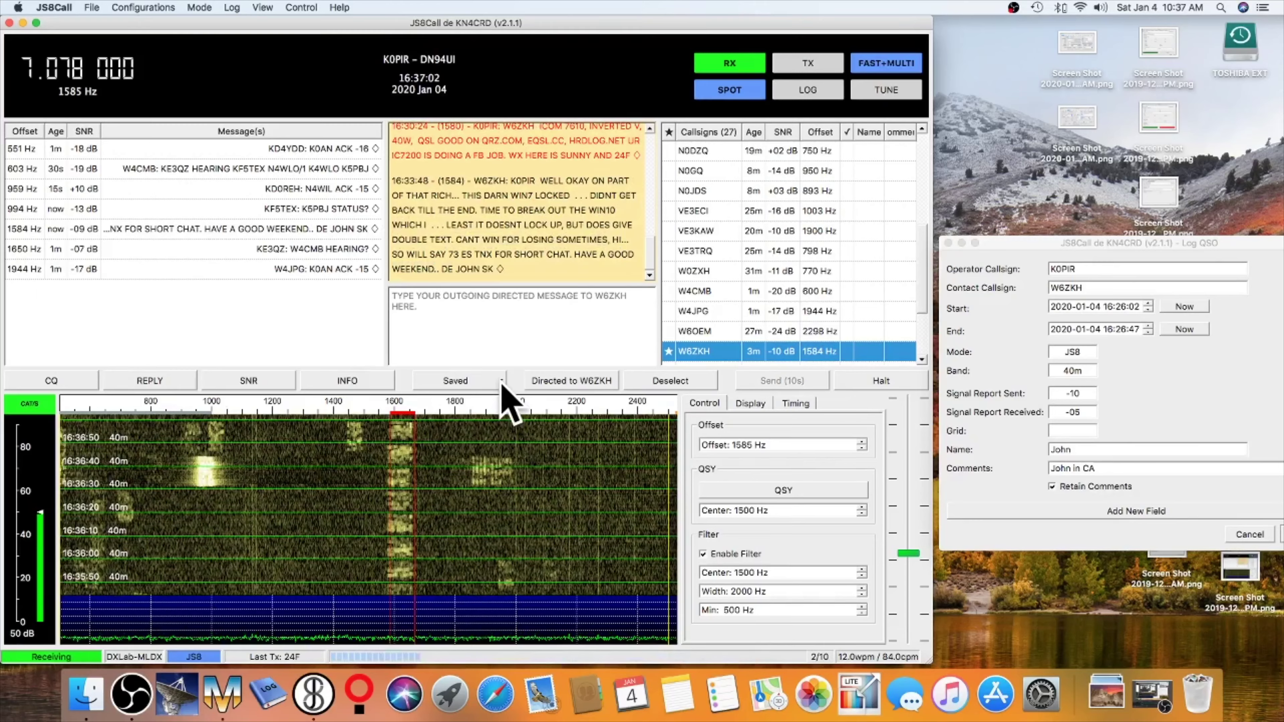
- Send the saved message "SOFTWARE MACOS SIERRA JS8CALL V2.1 MLDX" to the contact, adding "FB" and the contact's first name
left_click(502, 382)
left_click(389, 431)
type("FB JOHN ")
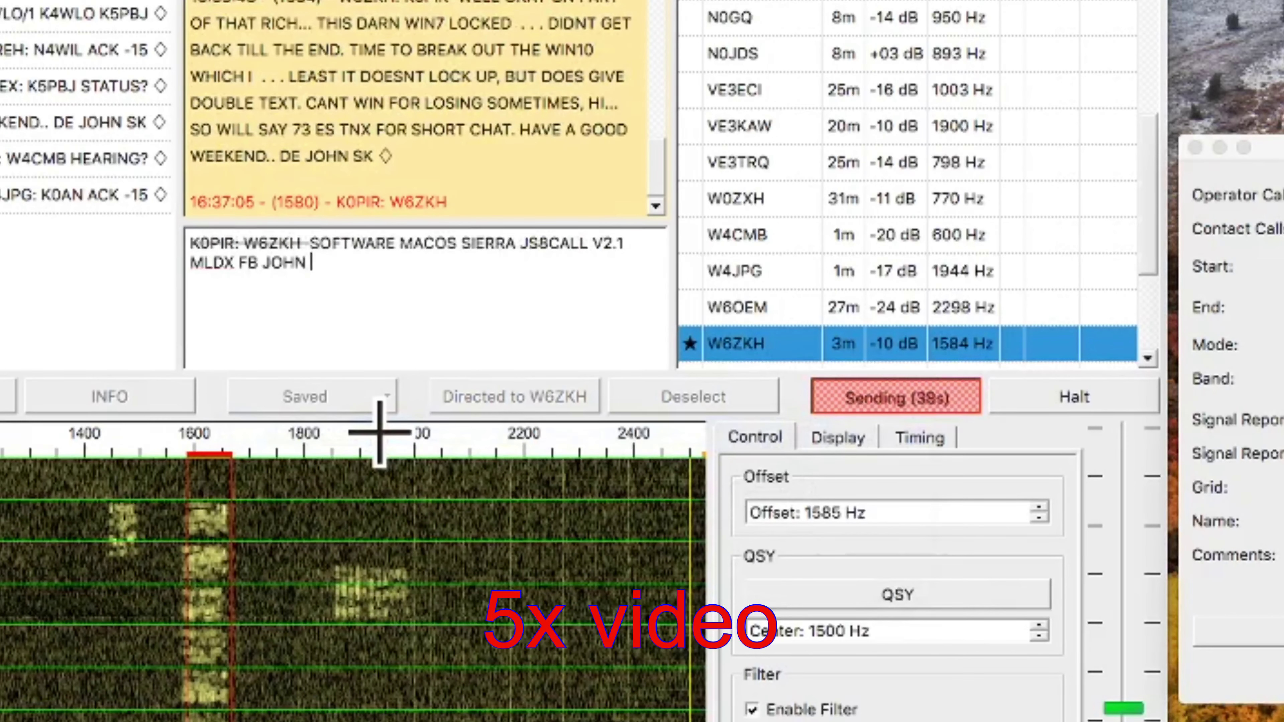
- Continue the outgoing message with "I HV NOT USED THIS MAC MUCH WIN10 IS MAIN PC BEST 73 AND GOOD DX IN 2020 CUAGN SK"
type("I HV NOT USED THIS MAC MUCH")
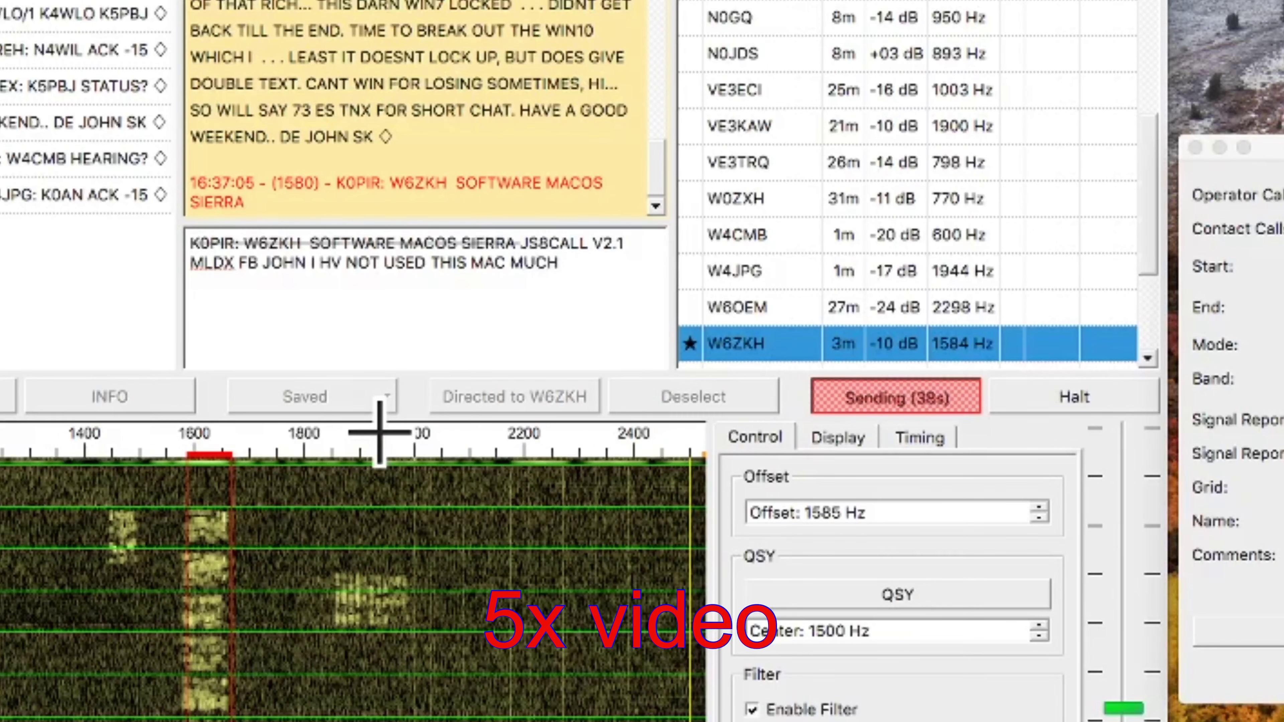
type(" WIN10 IS MAIN PC BEST 73 AND ")
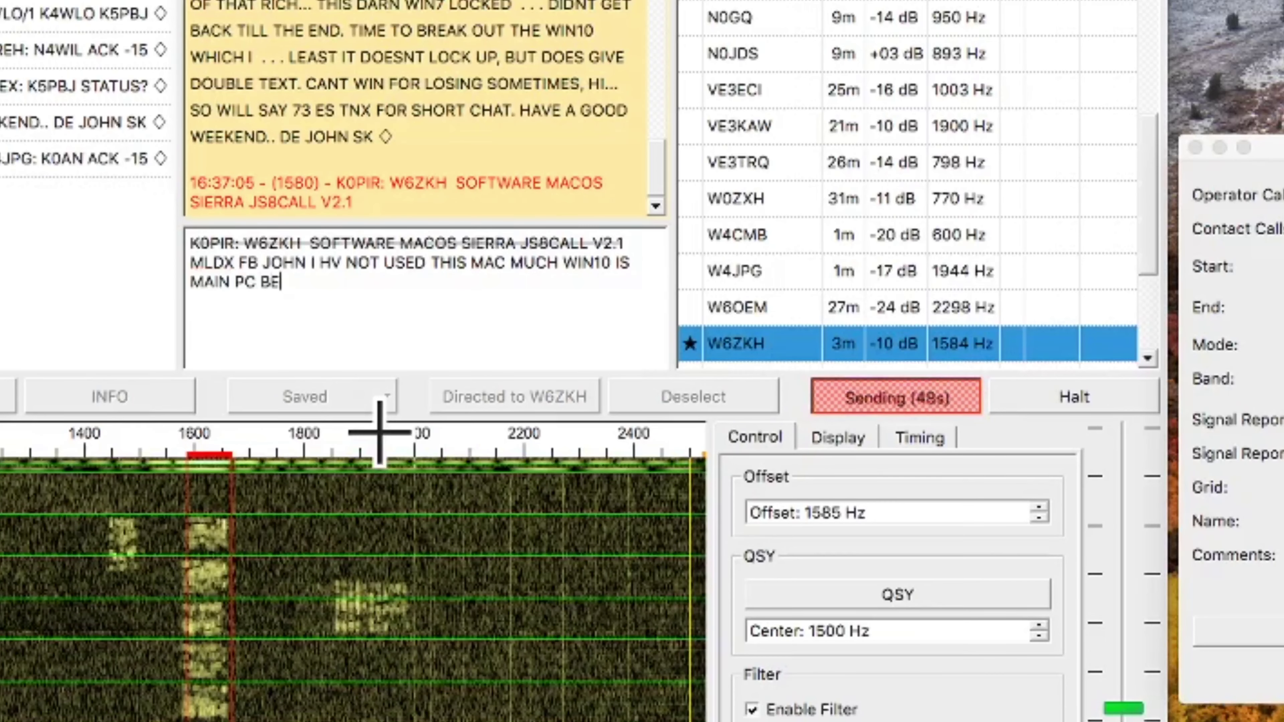
type("GOOD DX IN 2020 CUAGN SK")
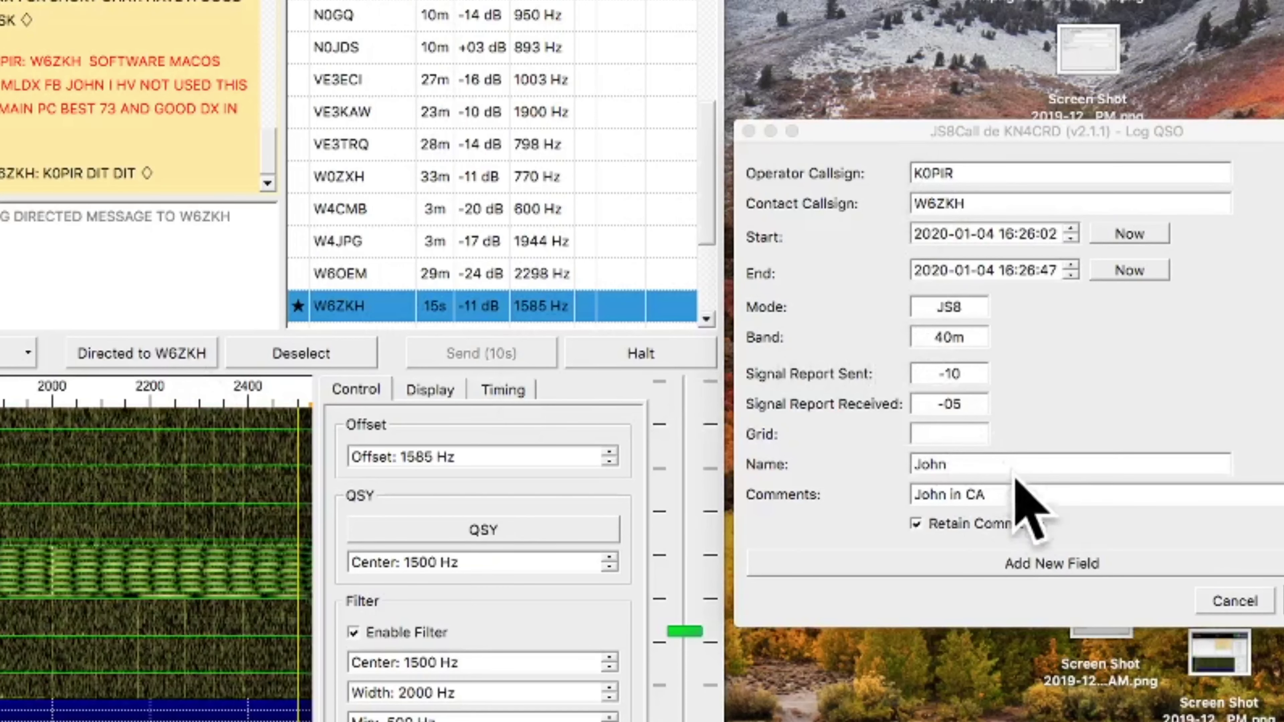
- Add the completed contact entry to the log and post the prepared Twitter announcement about the contact
left_click_drag(1059, 132, 937, 95)
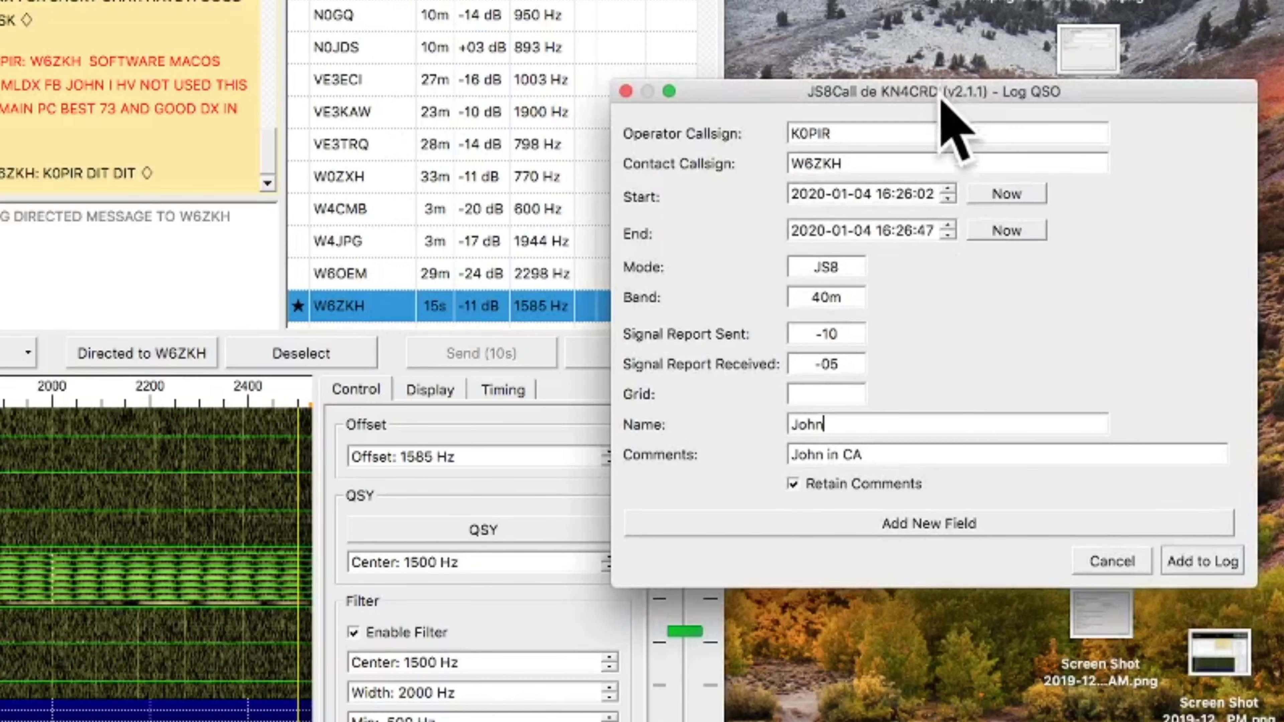
left_click(1202, 561)
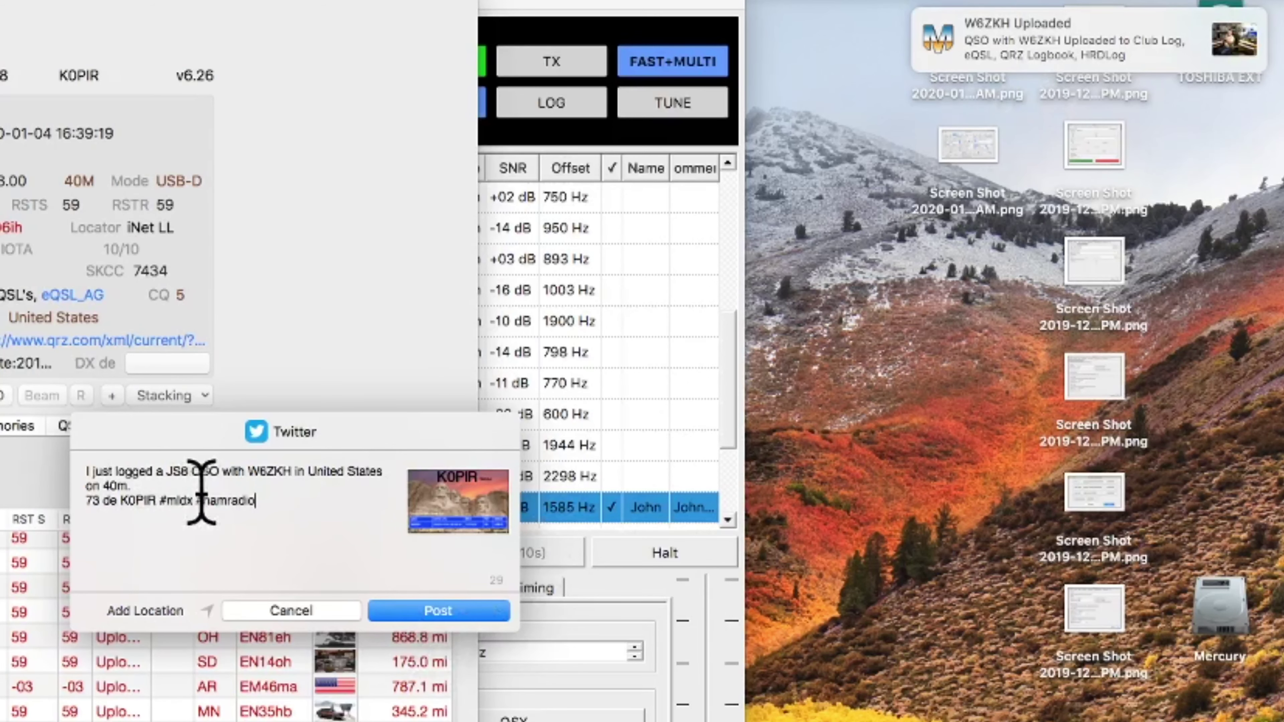
left_click(409, 611)
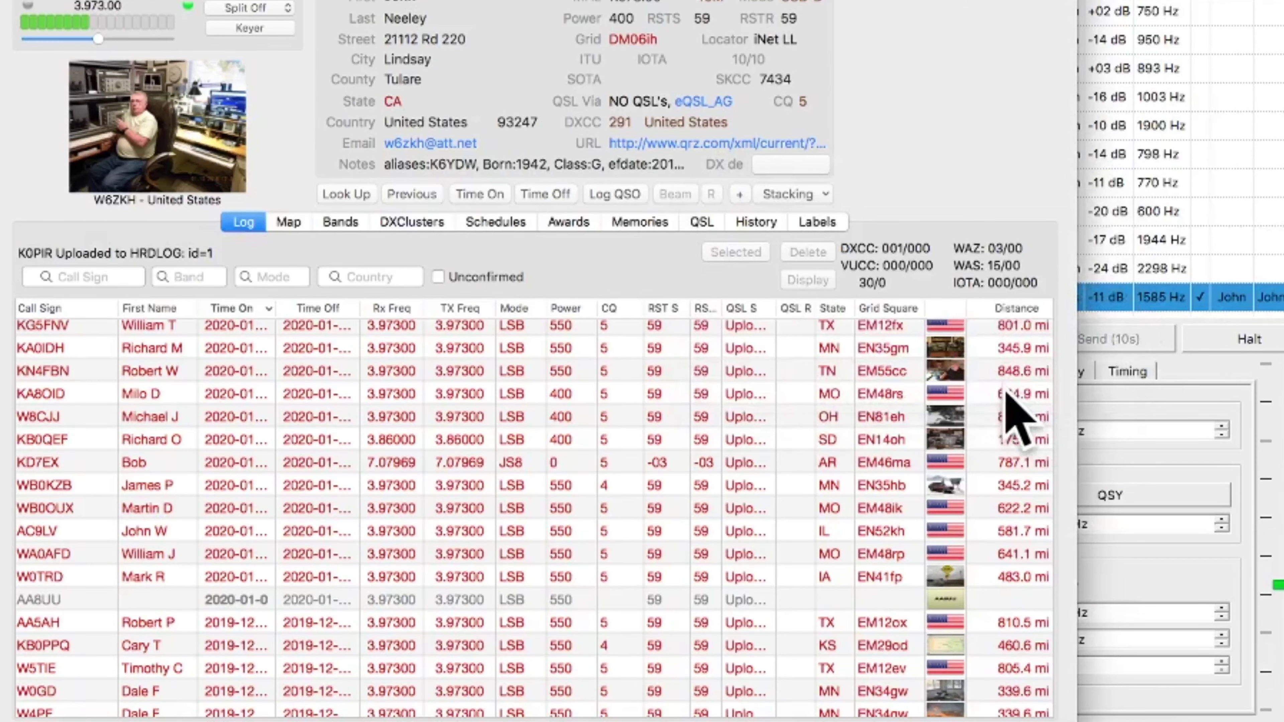
- Look through the MacLoggerDX logbook and examine the newly logged JS8 contact's entry
scroll(929, 429, "down", 10)
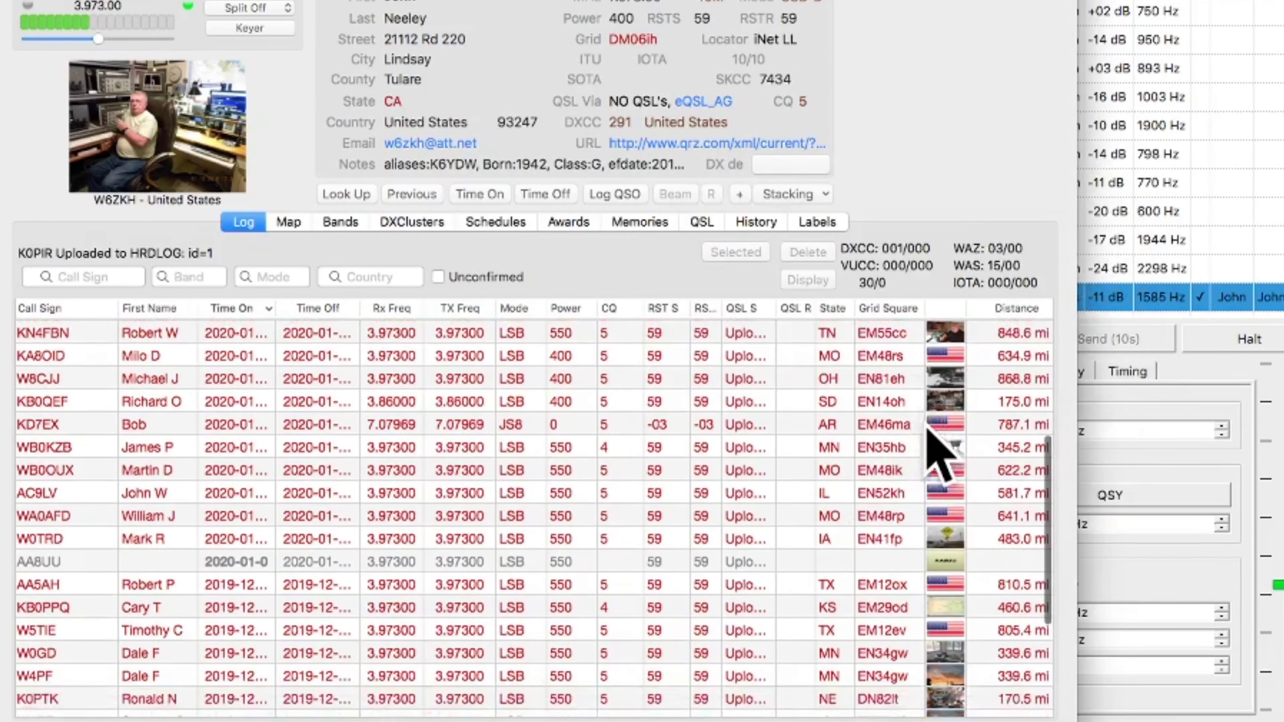
scroll(937, 450, "up", 10)
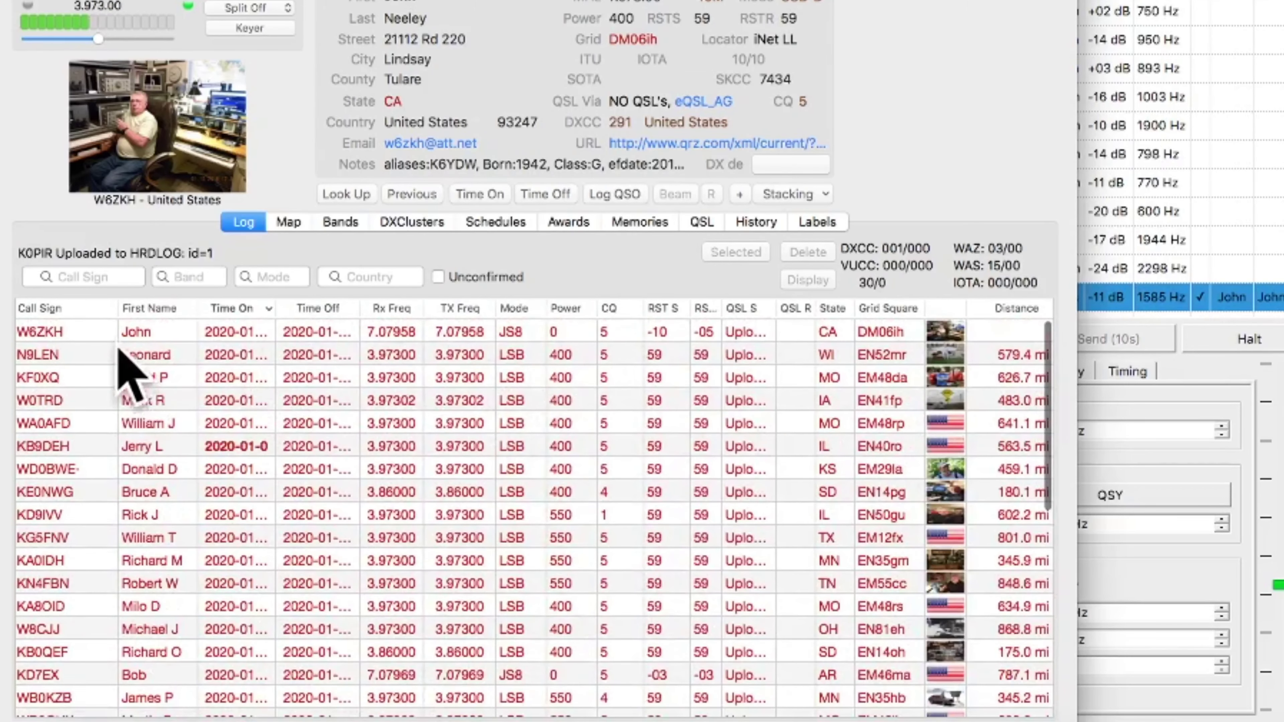
scroll(238, 372, "left", 1)
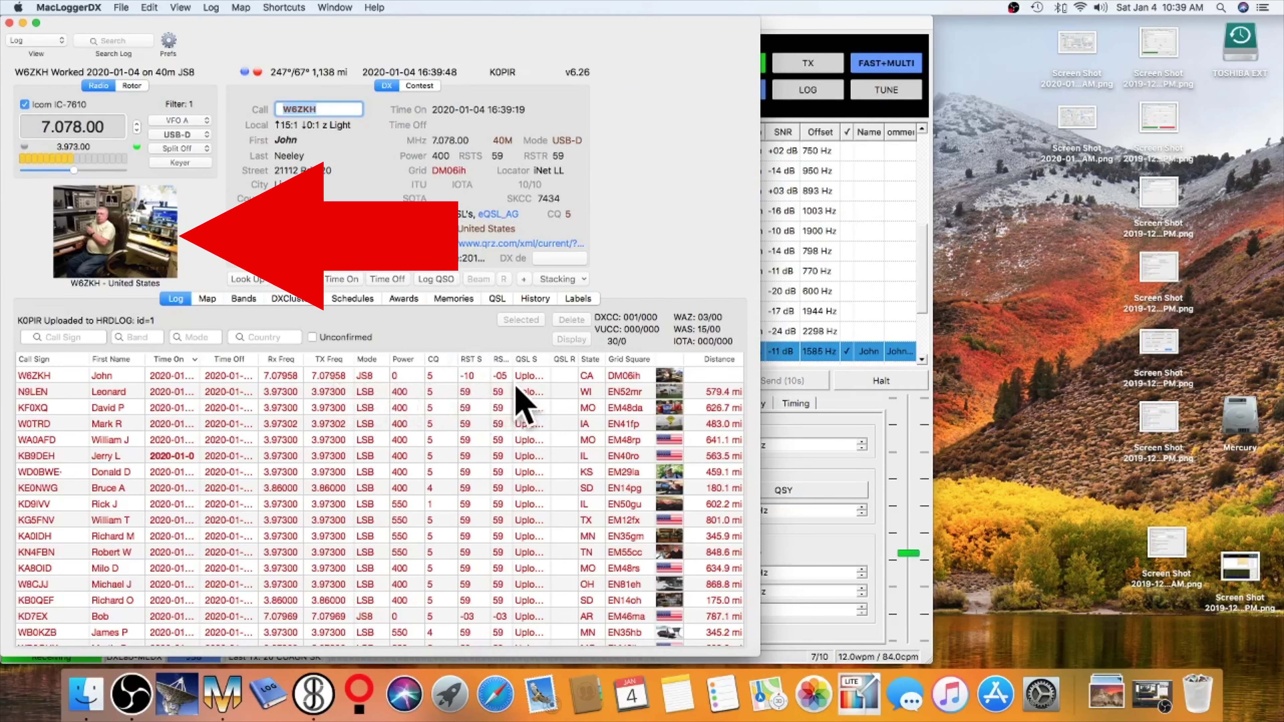
- Switch back to JS8Call and check the logged contact's star, name and comment in the list of heard callsigns
left_click(819, 31)
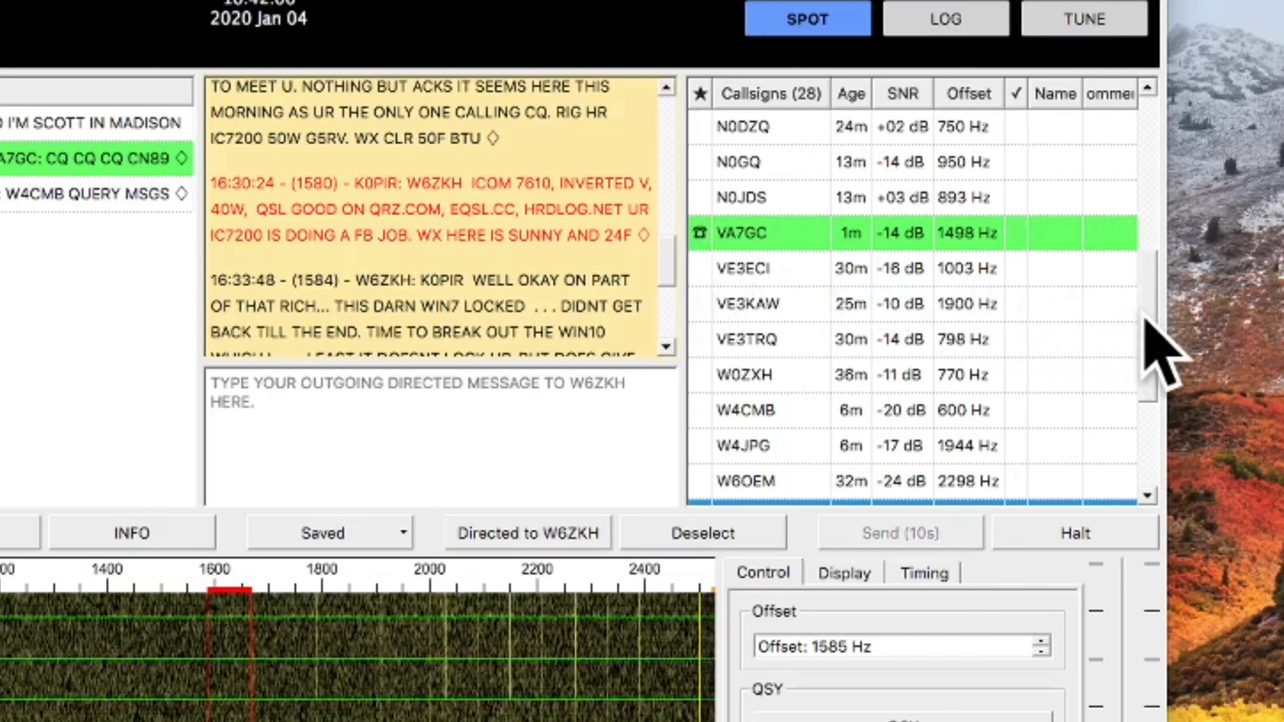
scroll(1131, 316, "down", 3)
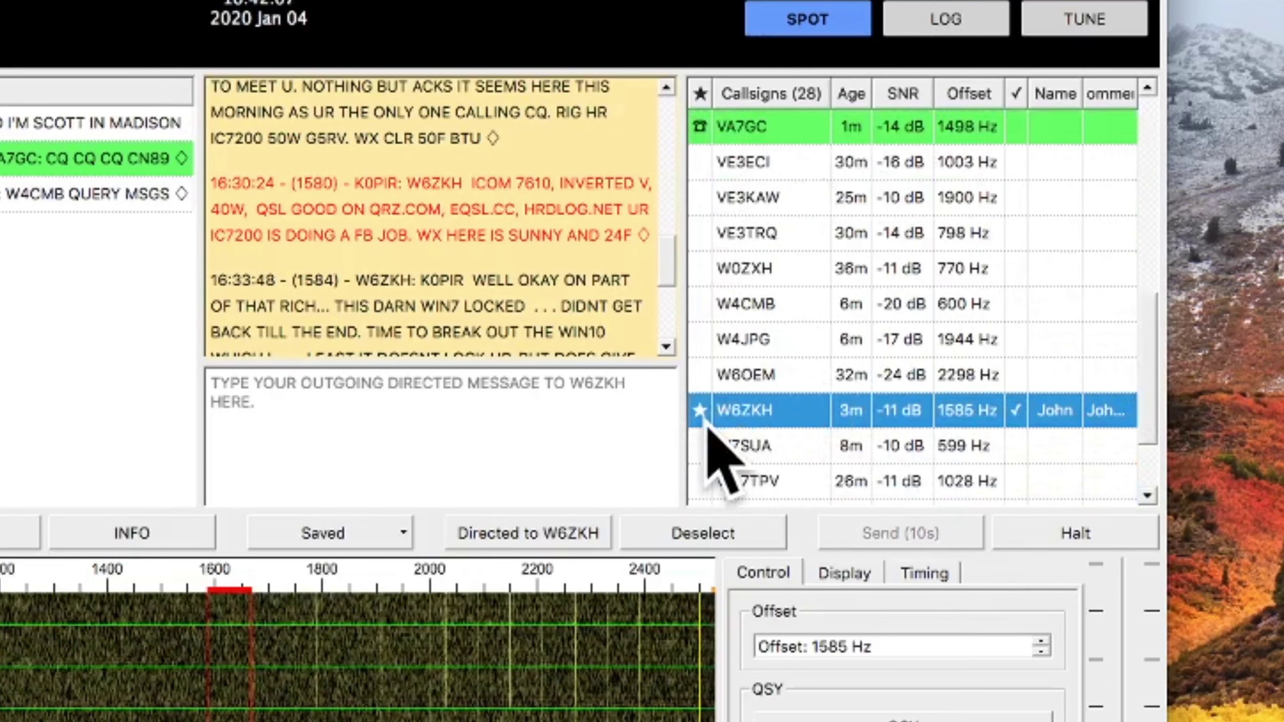
mouse_move(700, 415)
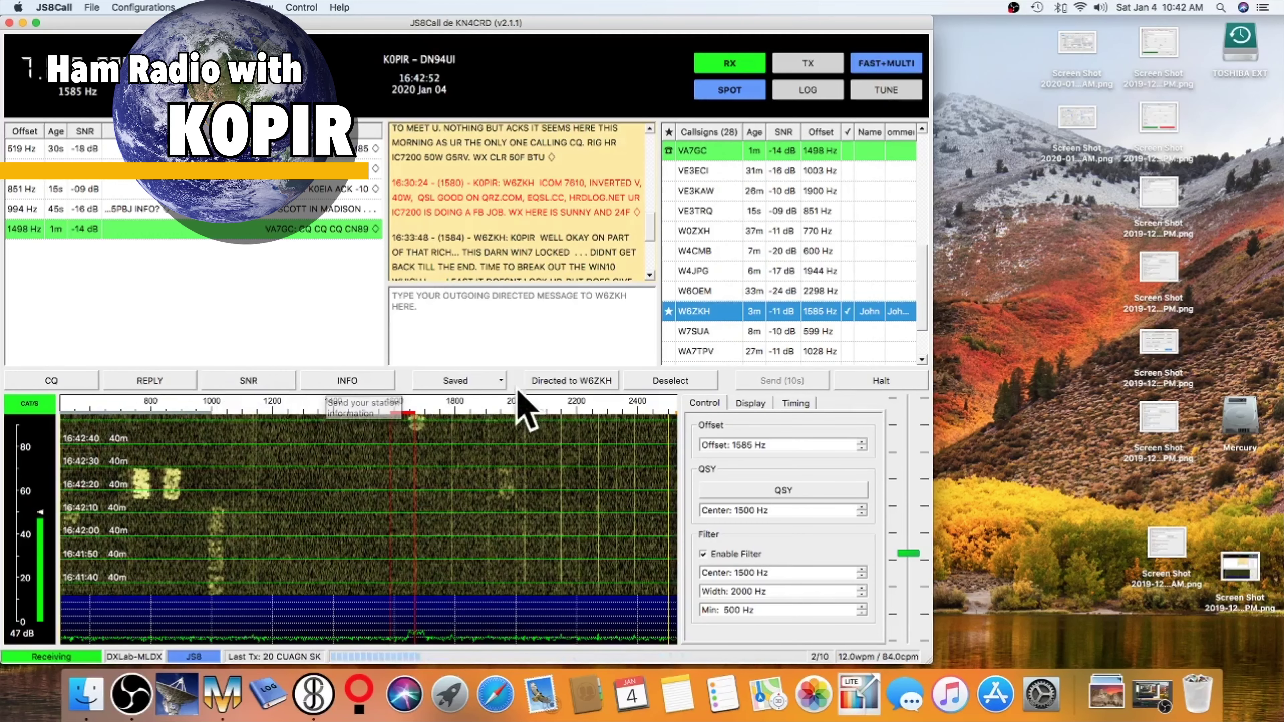
- Review the saved messages and the directed message commands available for the contacted station, without choosing any
left_click(502, 382)
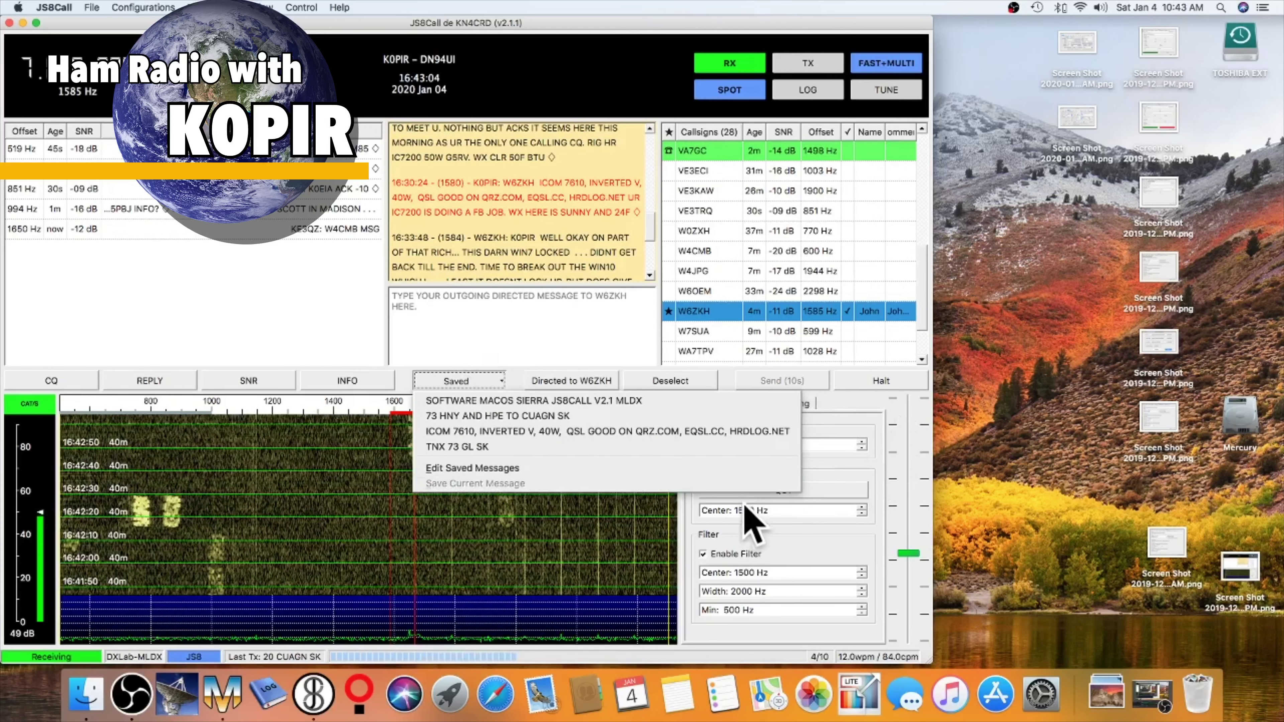
left_click(625, 436)
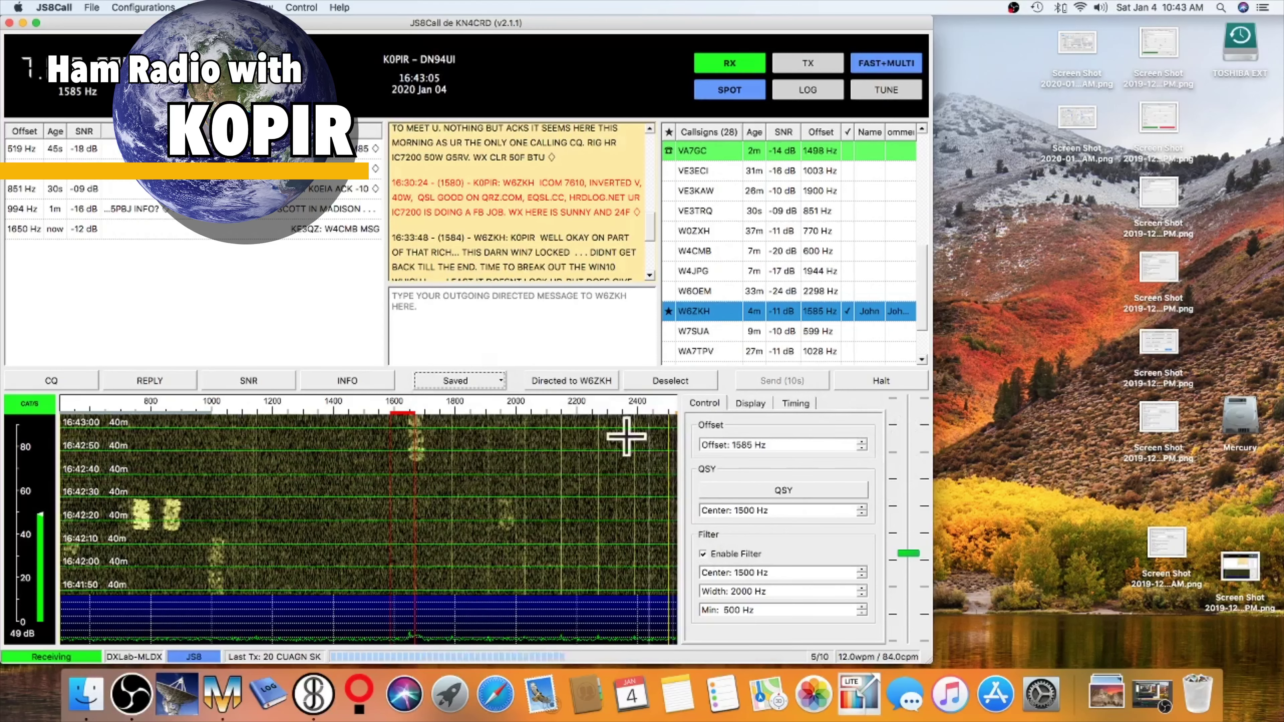
left_click(609, 380)
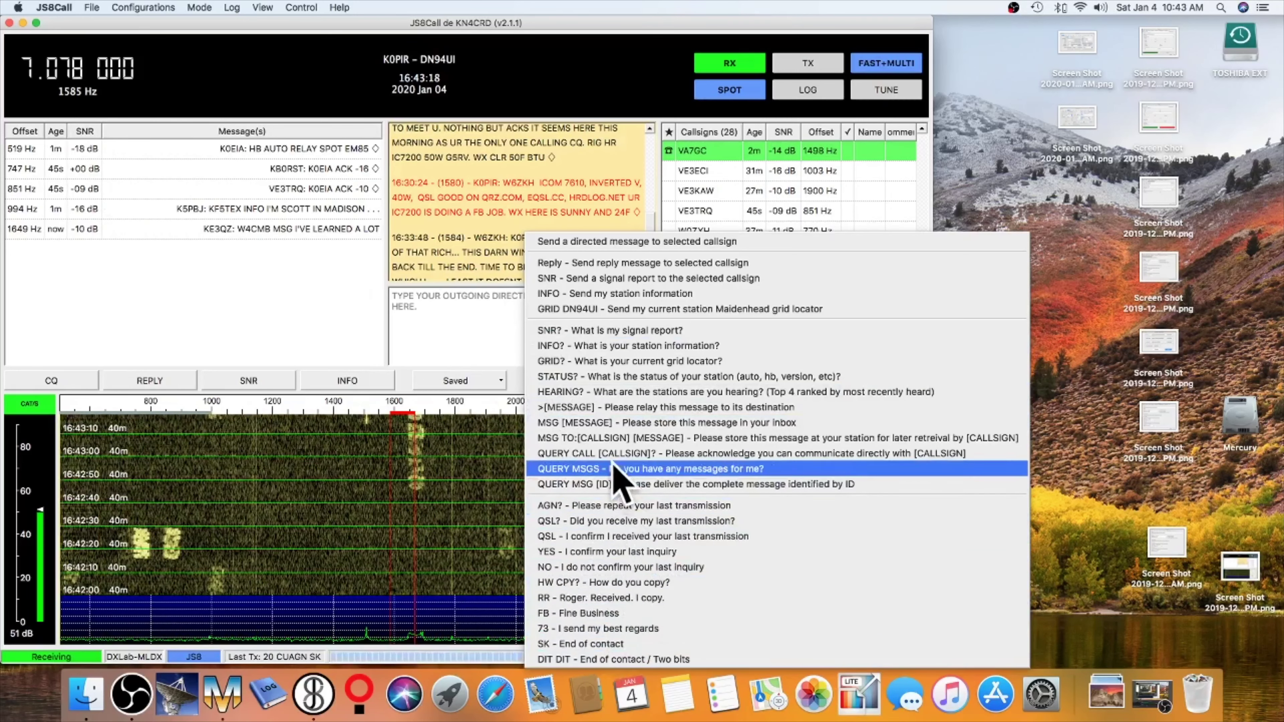
left_click(290, 321)
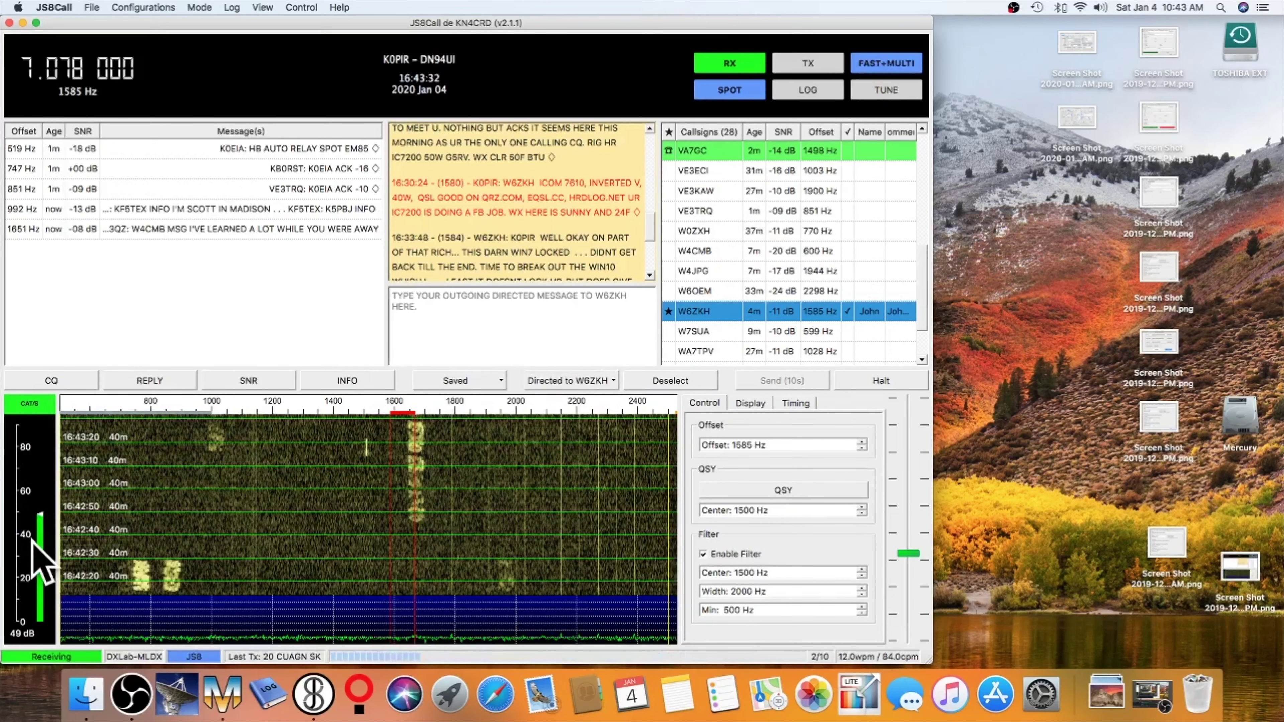
- Review the receive level and waterfall, followed by the Display, Control and Timing settings
mouse_move(31, 530)
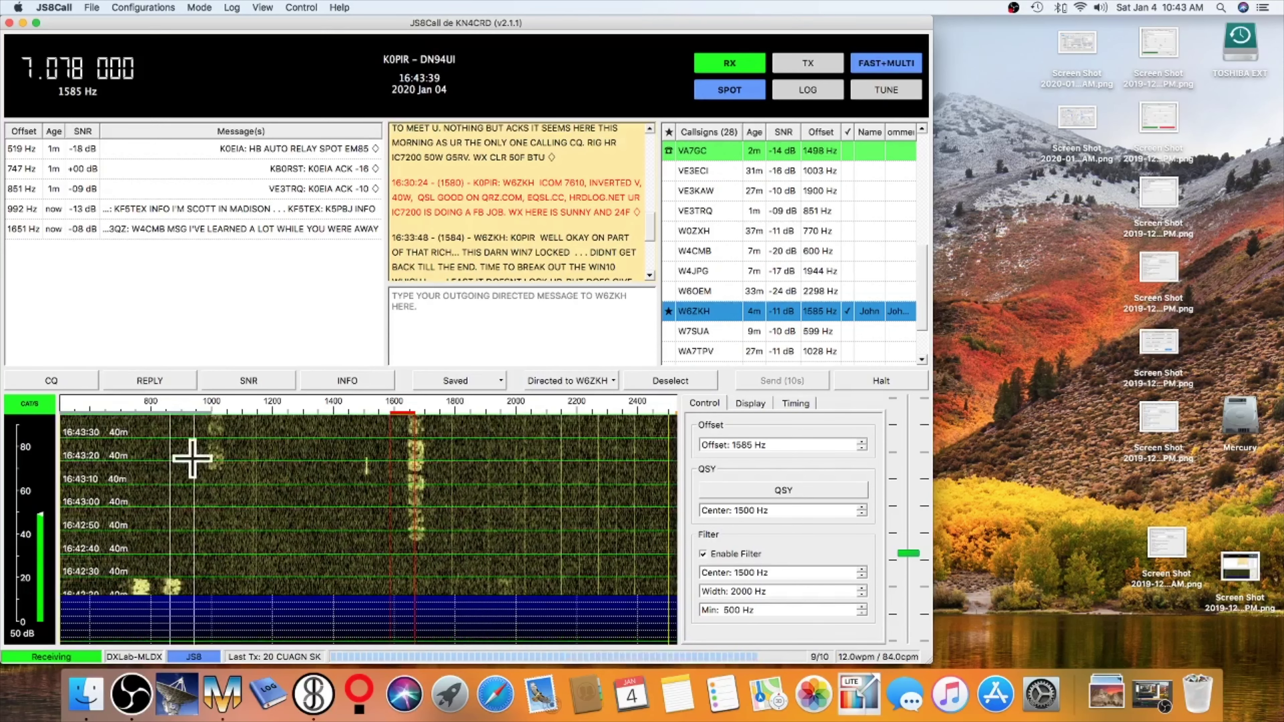
left_click(758, 404)
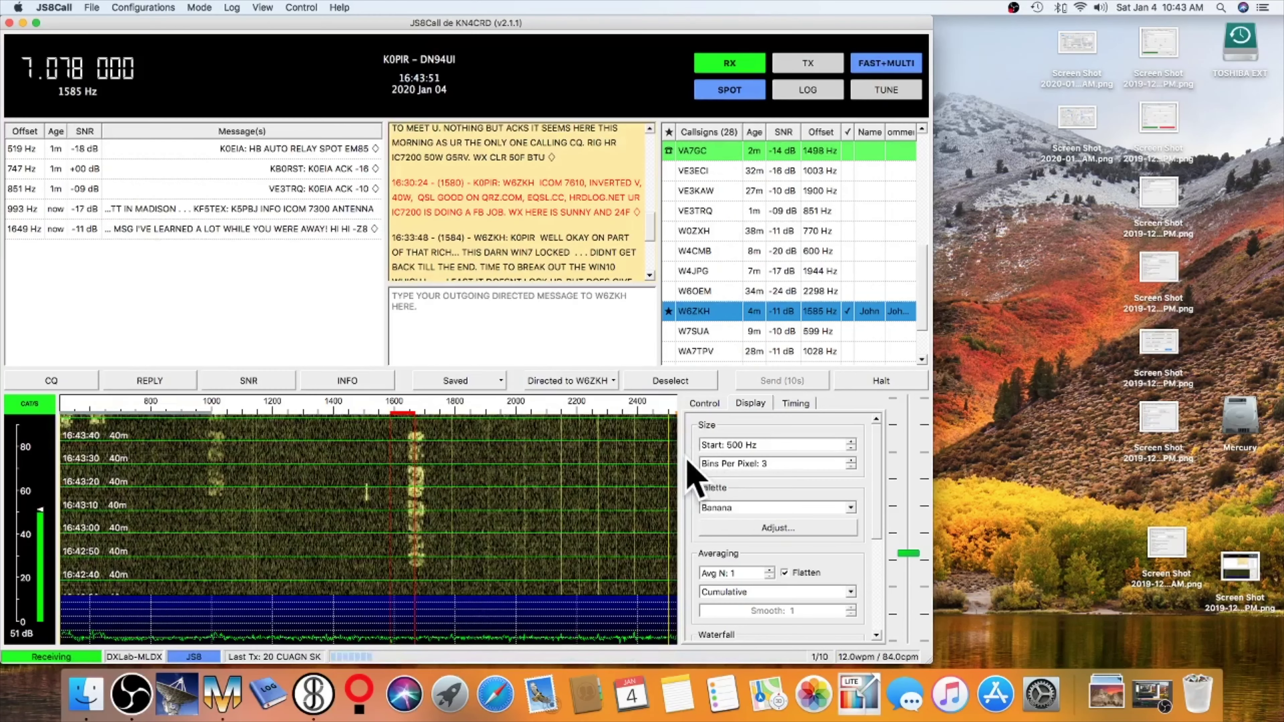
left_click(713, 405)
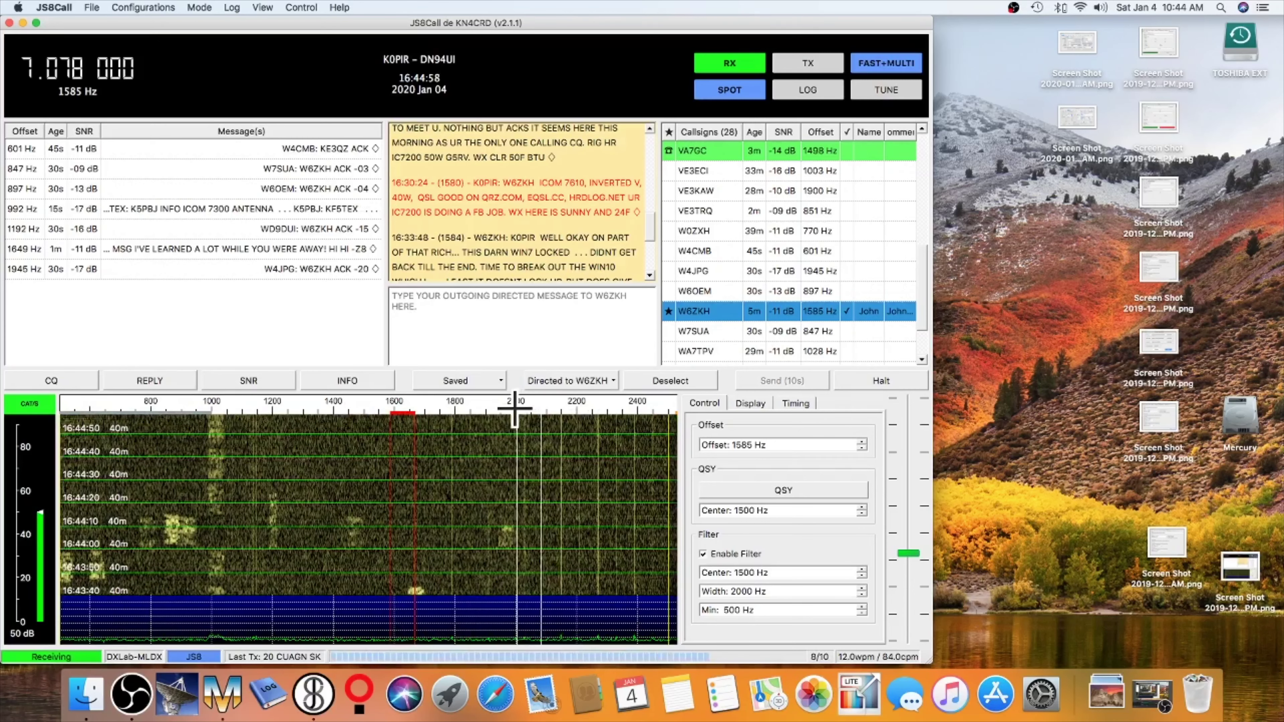
left_click(796, 404)
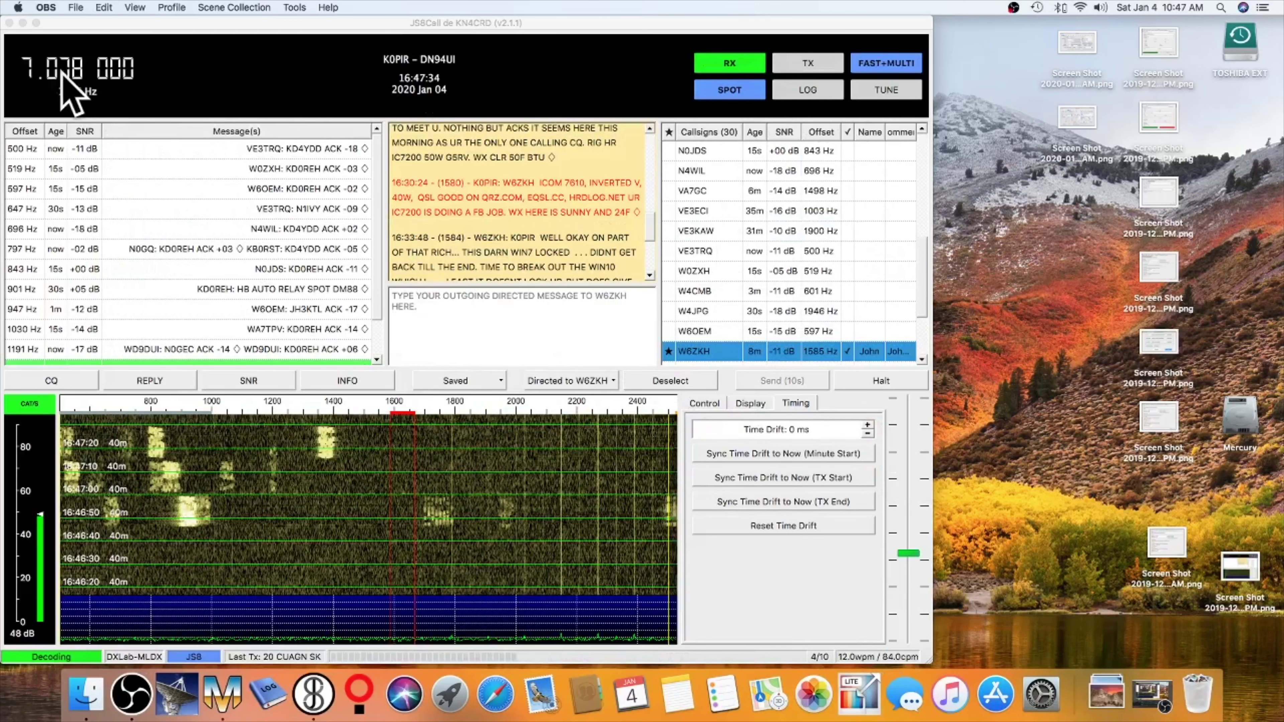
- Review the list of preset band frequencies and the JS8 speed and decoding mode options
left_click(28, 73)
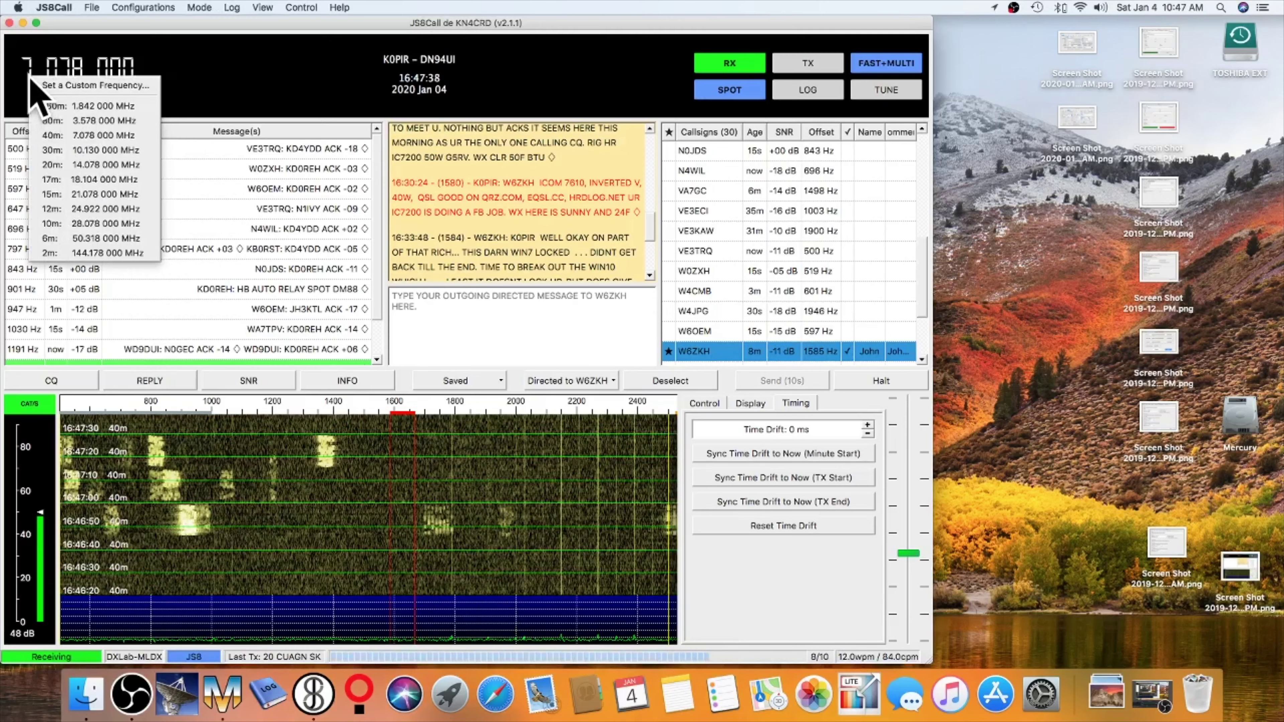
left_click(206, 86)
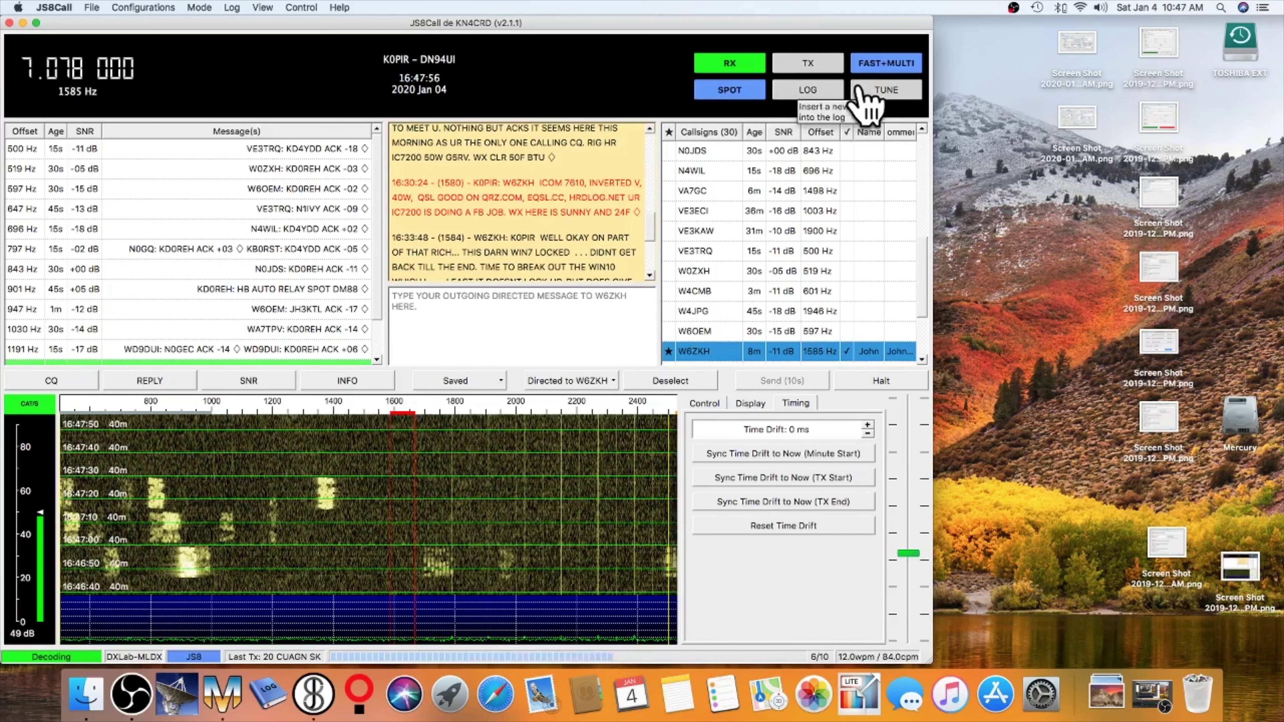
left_click(882, 65)
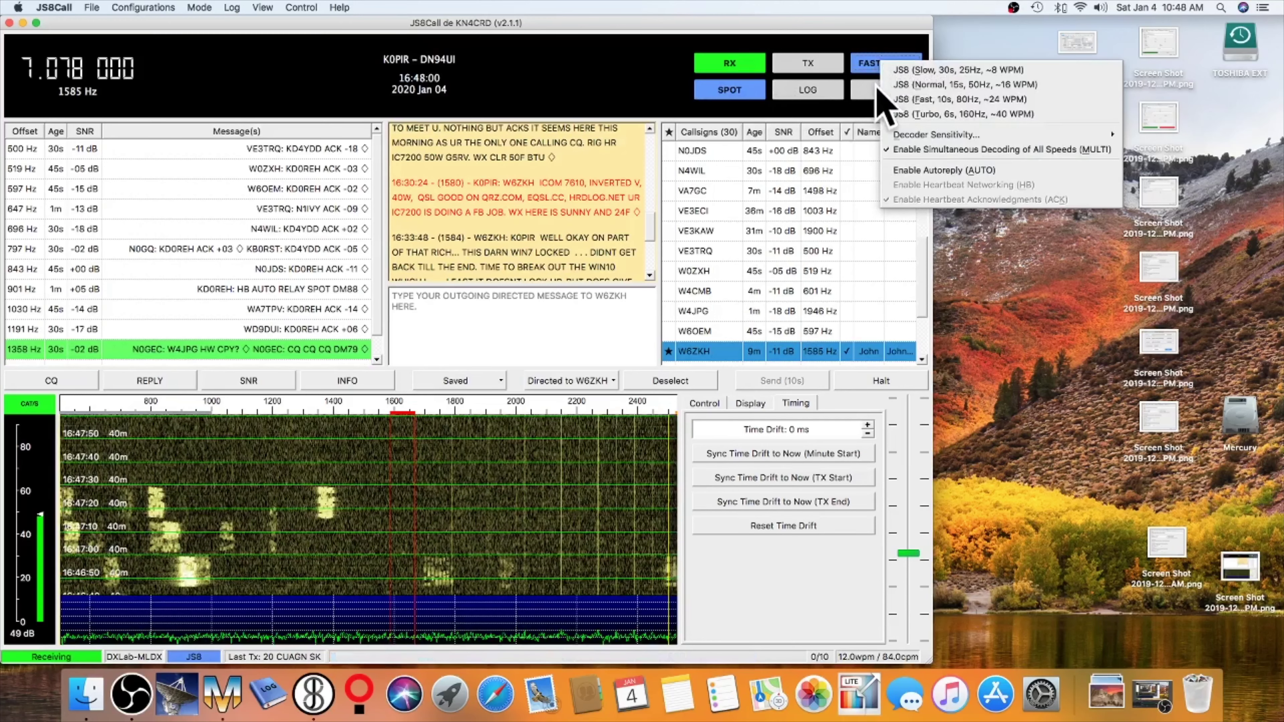